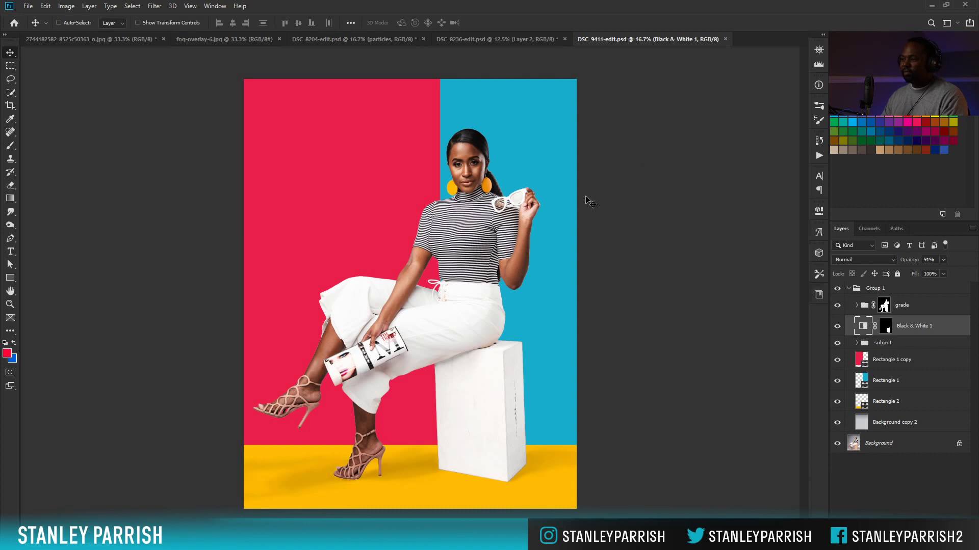
Compare the finished colour-block edit with the original photo by toggling the visibility of Group 1
{"action": "left_click", "coordinate": [837, 289]}
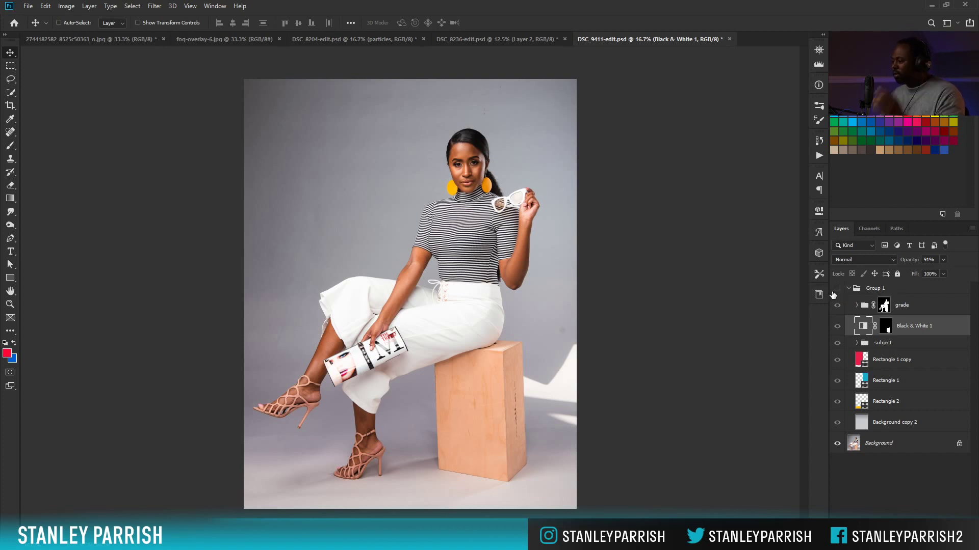
{"action": "left_click", "coordinate": [837, 289]}
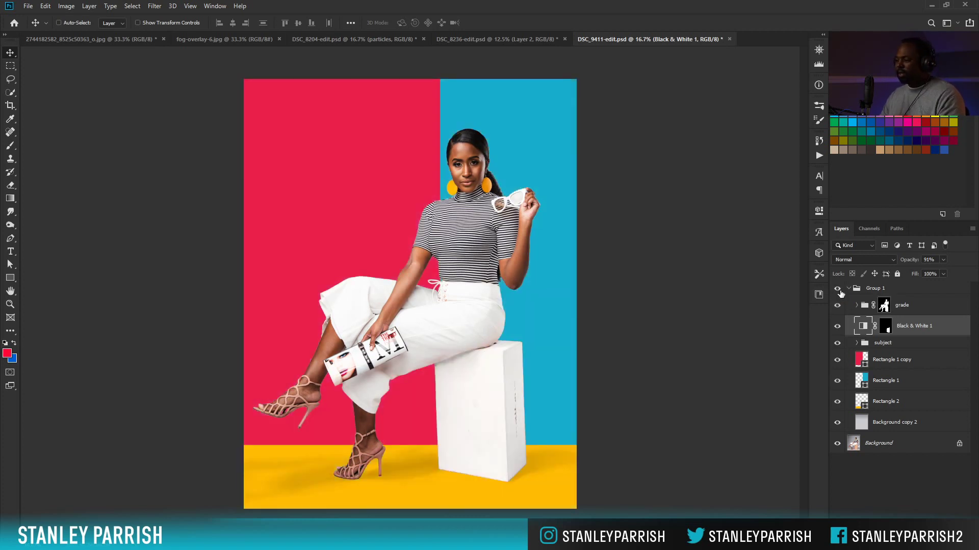
{"action": "left_click", "coordinate": [838, 291]}
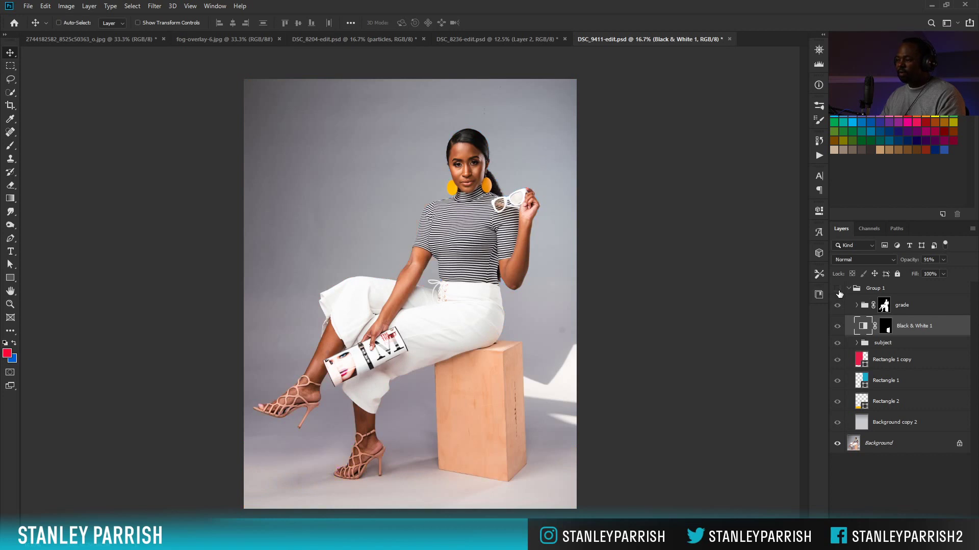
{"action": "left_click", "coordinate": [838, 289]}
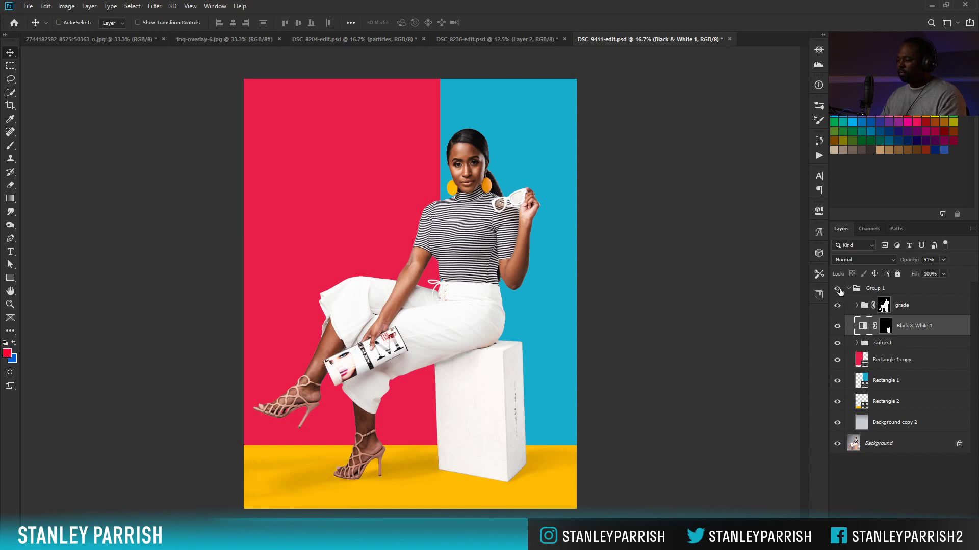
{"action": "left_click", "coordinate": [837, 289]}
{"action": "left_click", "coordinate": [837, 289]}
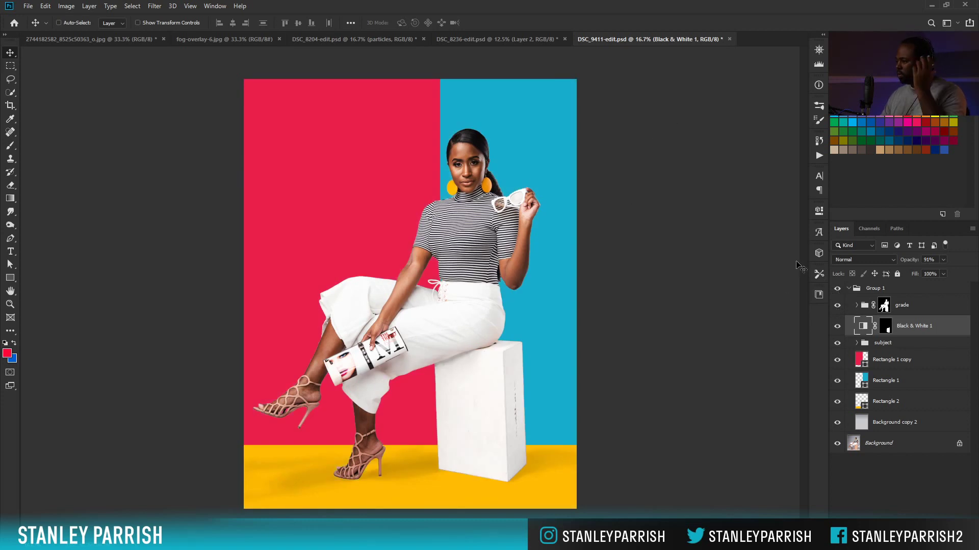
Switch to Bridge, open the original photo DSC_9411.jpg in Photoshop, and compare it with DSC_9411-edit.psd
{"action": "mouse_move", "coordinate": [347, 526]}
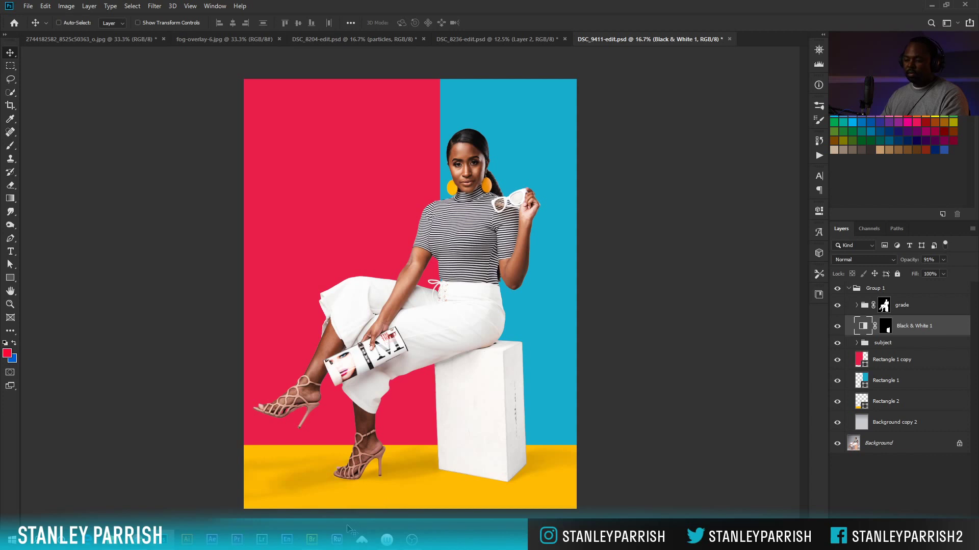
{"action": "left_click", "coordinate": [238, 494]}
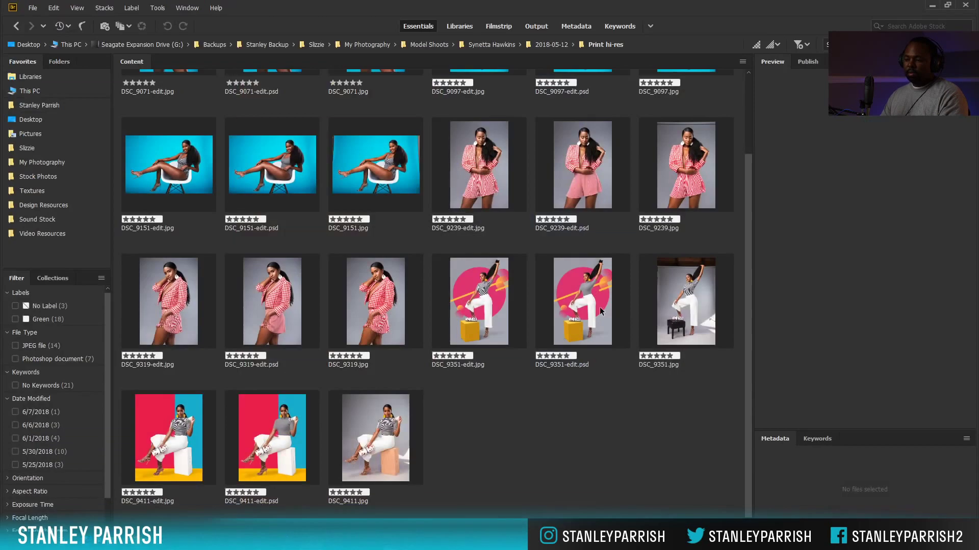
{"action": "left_click", "coordinate": [379, 416]}
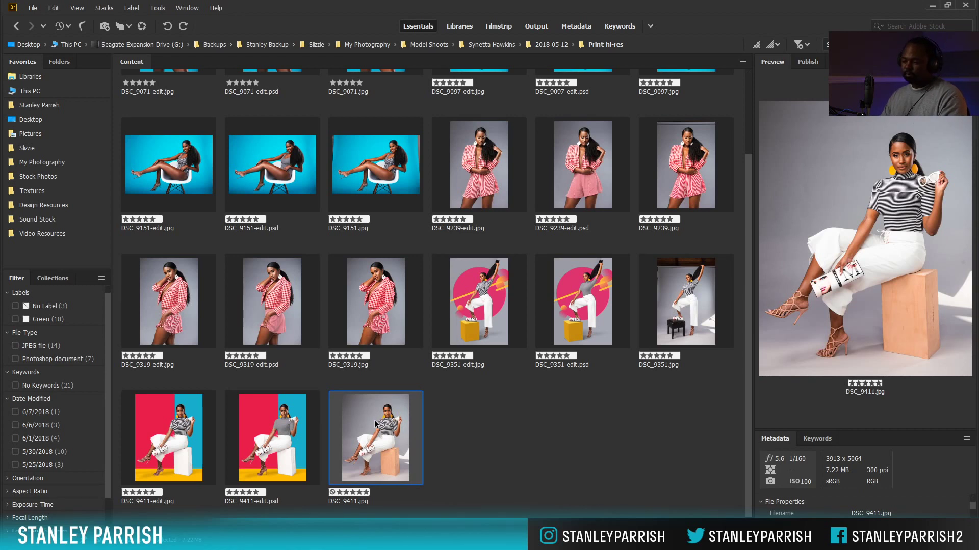
{"action": "key", "text": "alt+Tab"}
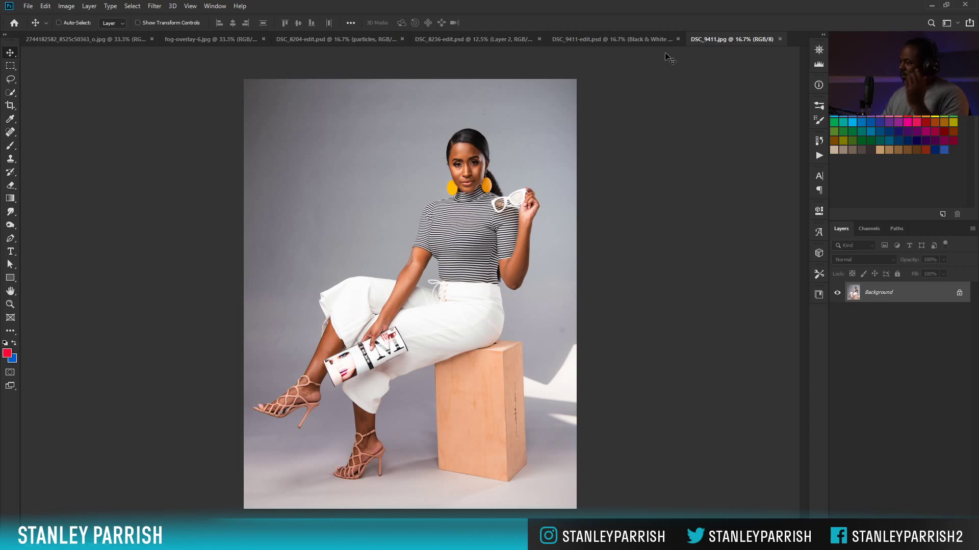
{"action": "left_click", "coordinate": [631, 38]}
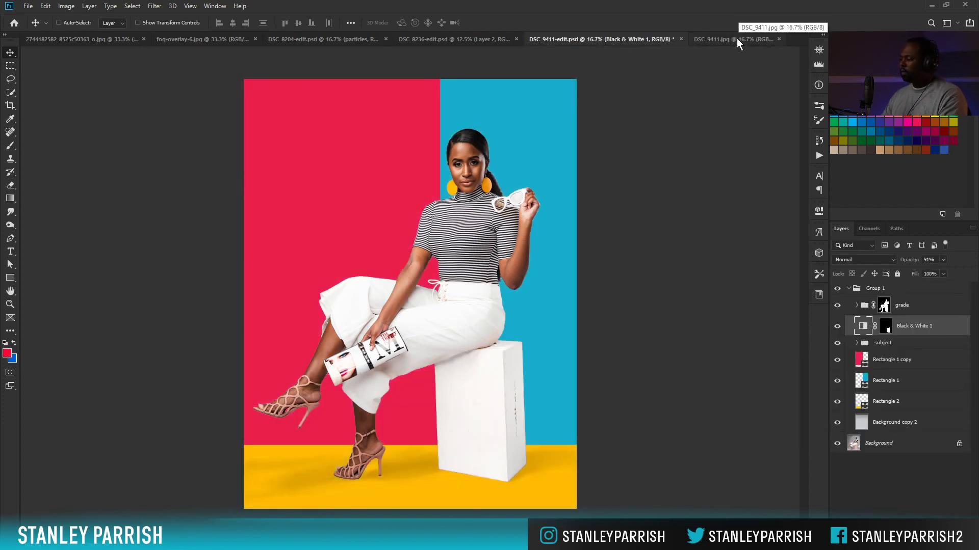
{"action": "left_click", "coordinate": [736, 39]}
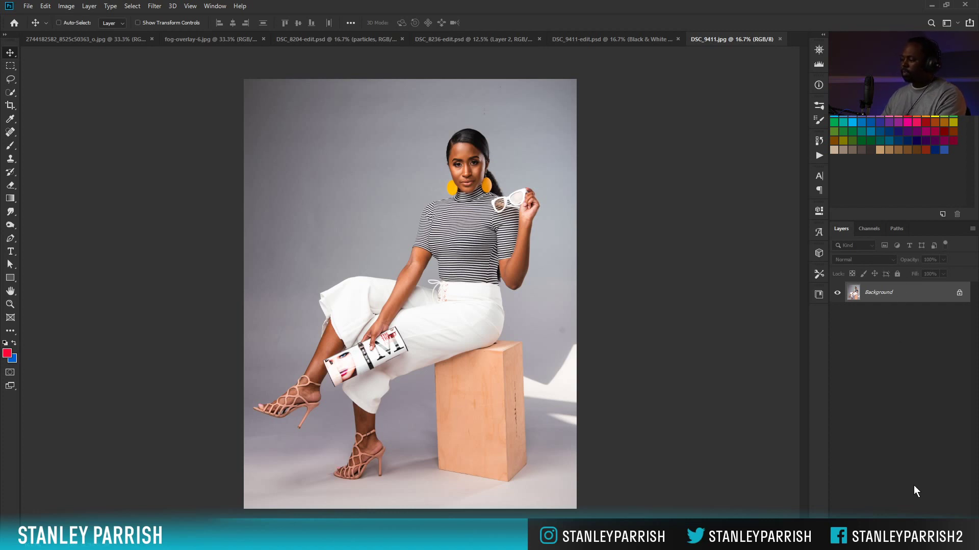
Create a layer group in DSC_9411.jpg and draw a rectangle about 5131 × 2436 px over the photo's lower left
{"action": "left_click", "coordinate": [928, 511]}
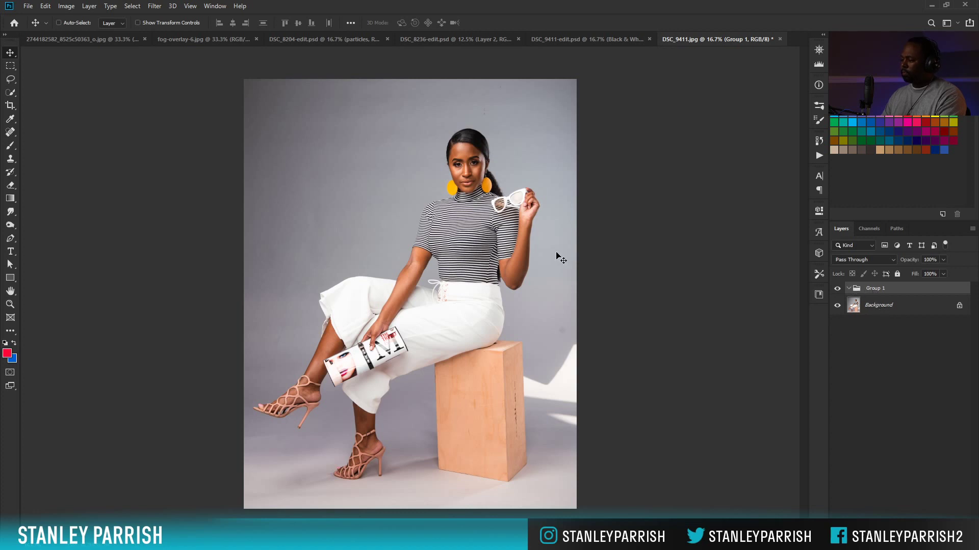
{"action": "left_click", "coordinate": [10, 278]}
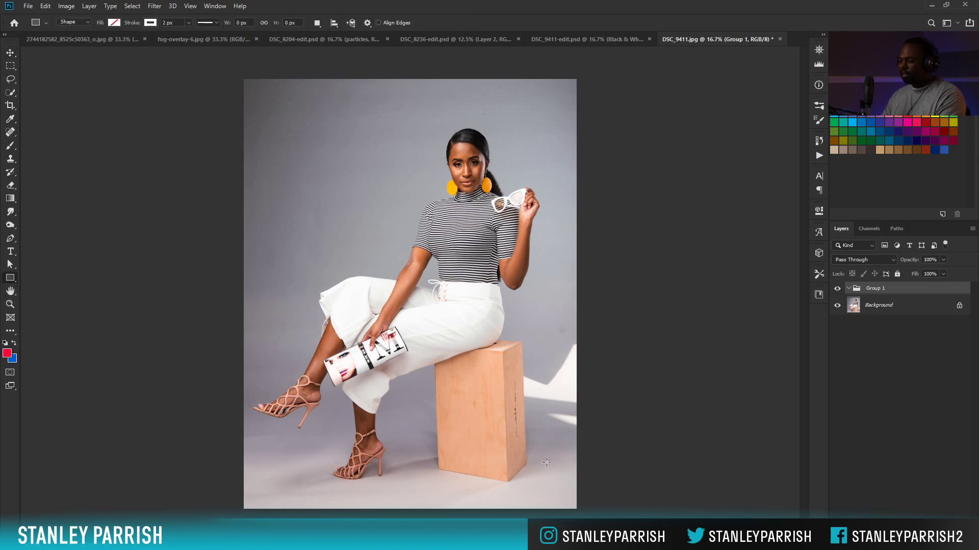
{"action": "left_click_drag", "start_coordinate": [217, 384], "coordinate": [436, 486]}
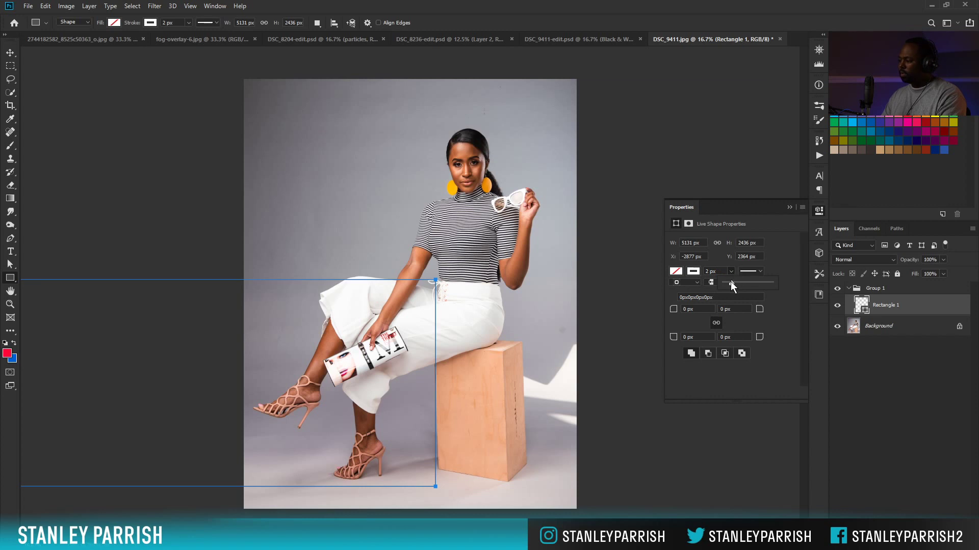
Give the rectangle a bright yellow fill and a stroke width of 0 px
{"action": "left_click", "coordinate": [676, 273]}
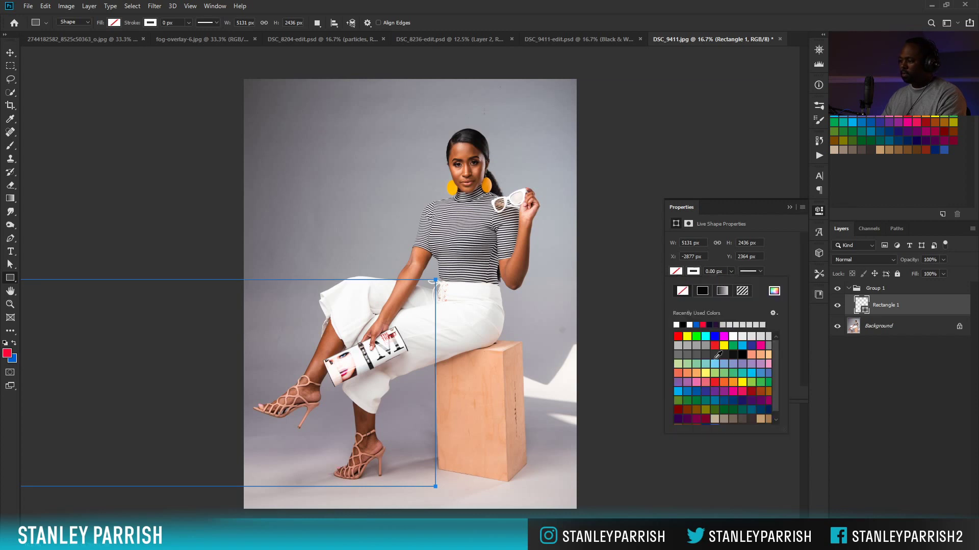
{"action": "left_click", "coordinate": [723, 346]}
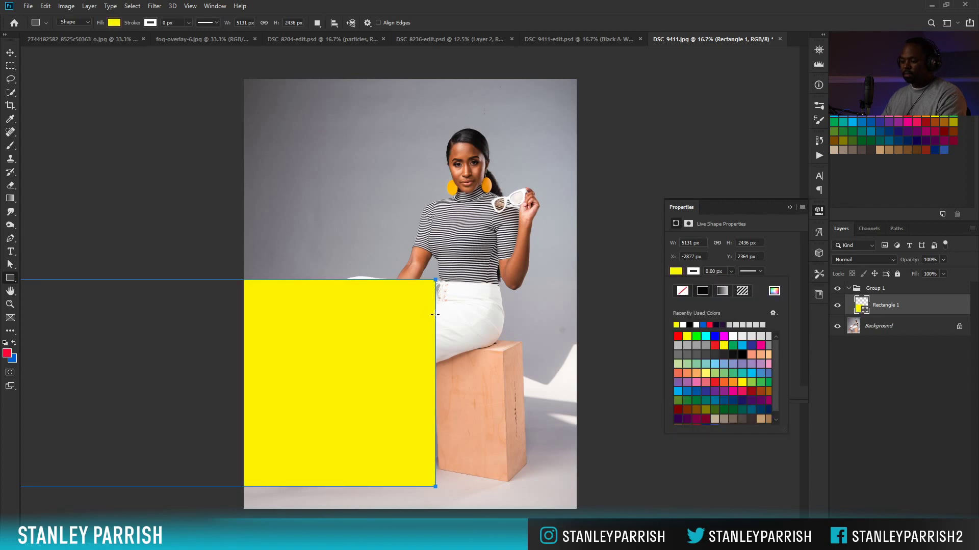
{"action": "key", "text": "v"}
{"action": "left_click", "coordinate": [789, 207]}
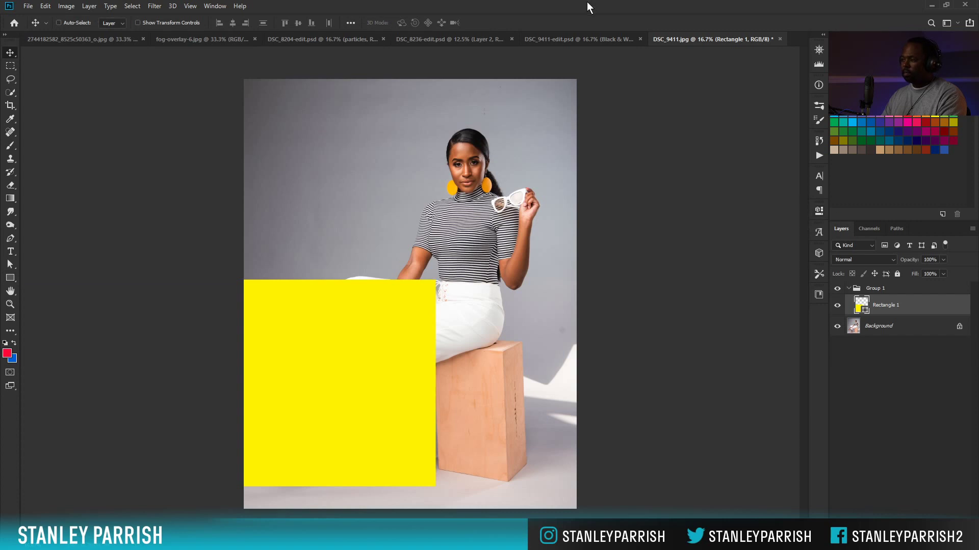
Check the colours in DSC_9411-edit.psd and change the rectangle's fill to golden yellow #ffcc00
{"action": "left_click", "coordinate": [583, 38]}
{"action": "left_click", "coordinate": [699, 41]}
{"action": "double_click", "coordinate": [862, 307]}
{"action": "left_click_drag", "start_coordinate": [715, 274], "coordinate": [717, 278]}
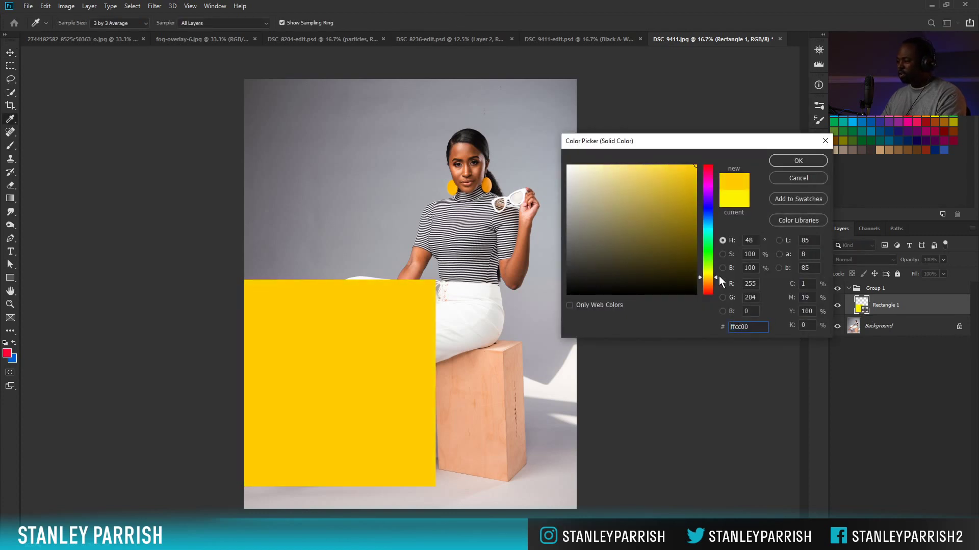
{"action": "left_click", "coordinate": [786, 161]}
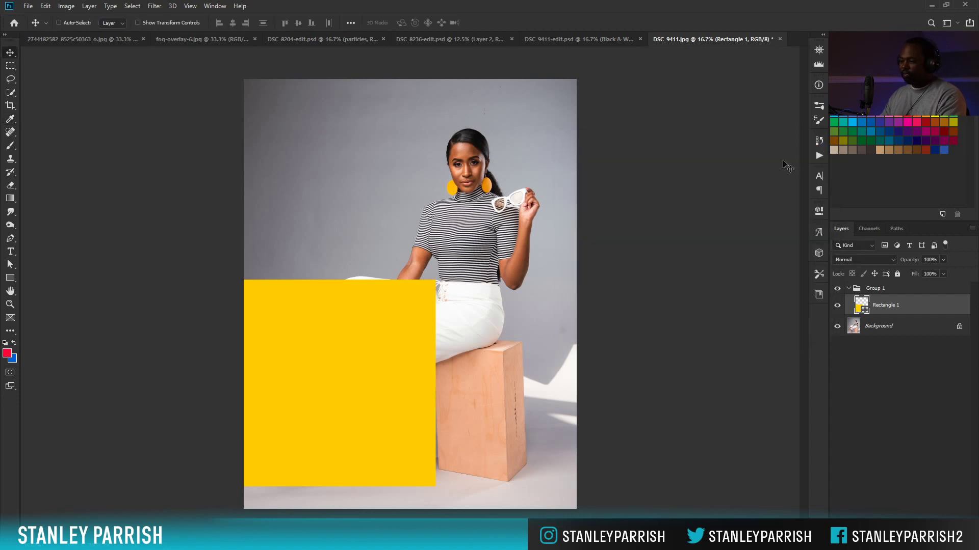
Move the yellow rectangle so it forms a full-width floor band with its top edge just below the raised sandal, using DSC_9411-edit.psd as reference
{"action": "left_click_drag", "start_coordinate": [437, 305], "coordinate": [577, 462]}
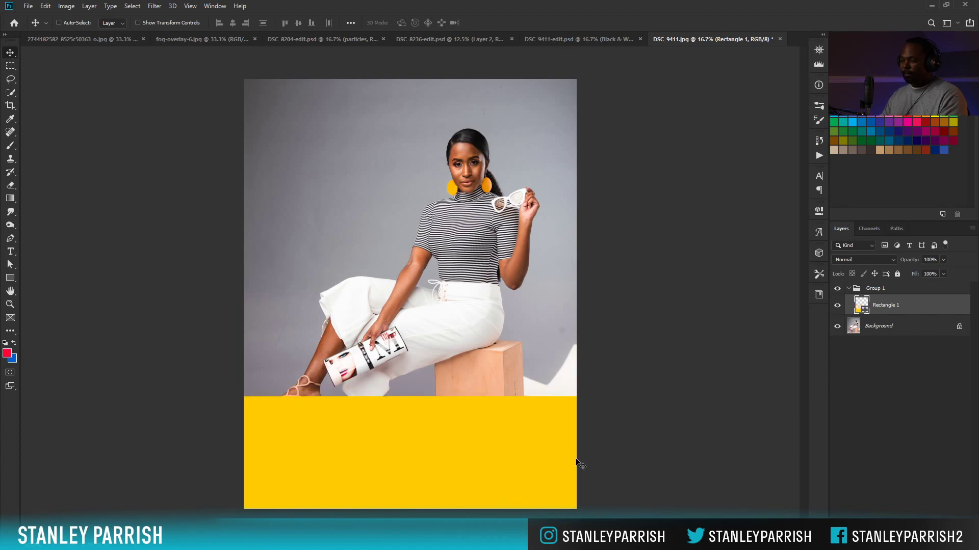
{"action": "left_click", "coordinate": [609, 38]}
{"action": "left_click", "coordinate": [676, 39]}
{"action": "mouse_move", "coordinate": [439, 445]}
{"action": "left_mouse_down"}
{"action": "mouse_move", "coordinate": [447, 516]}
{"action": "mouse_move", "coordinate": [445, 462]}
{"action": "left_mouse_up"}
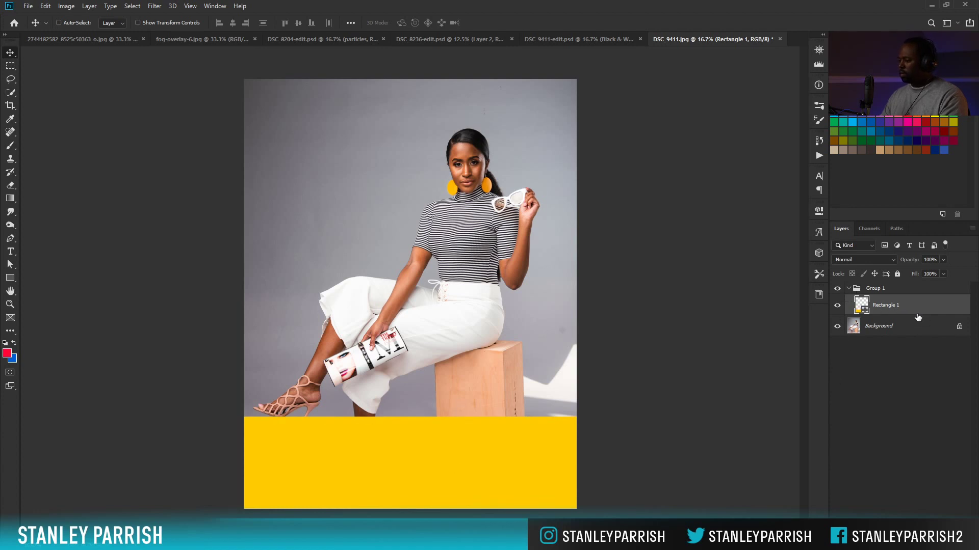
Duplicate the yellow rectangle layer and recolour the copy blue #1a65fe
{"action": "left_click_drag", "start_coordinate": [922, 310], "coordinate": [927, 340]}
{"action": "key", "text": "ctrl+j"}
{"action": "double_click", "coordinate": [861, 305]}
{"action": "left_click", "coordinate": [708, 215]}
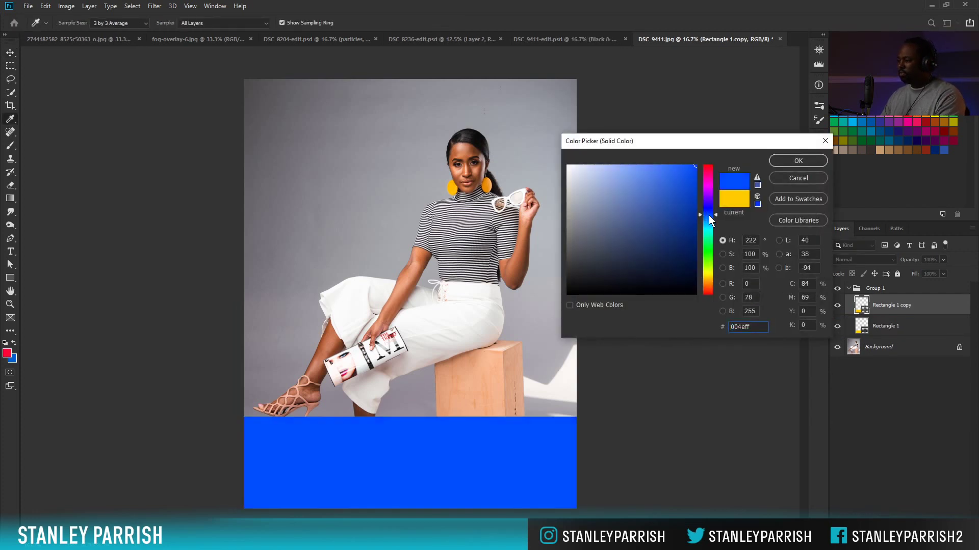
{"action": "left_click", "coordinate": [683, 165]}
{"action": "left_click", "coordinate": [802, 161]}
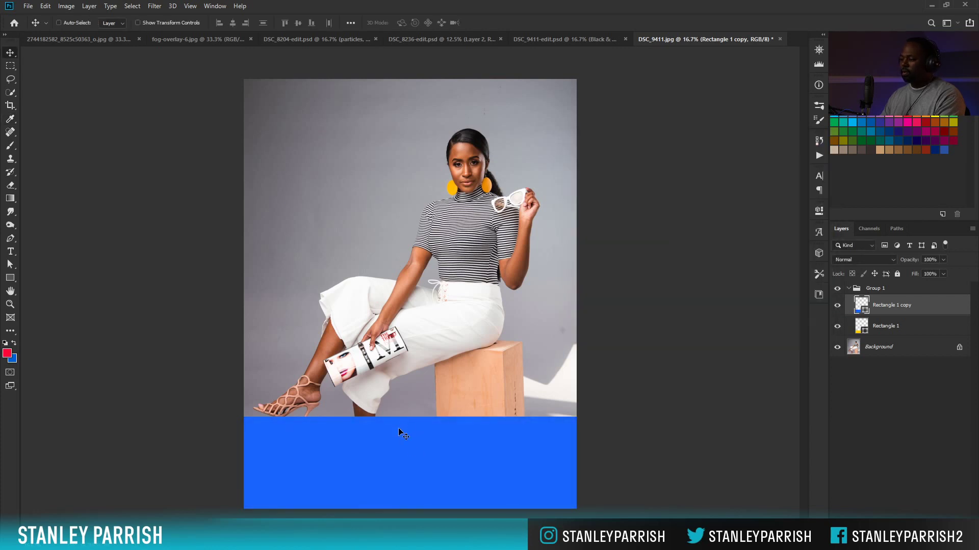
Narrow the blue rectangle to 47.55% width, stretch it up to the canvas top, and place its layer below the yellow one
{"action": "key", "text": "ctrl+t"}
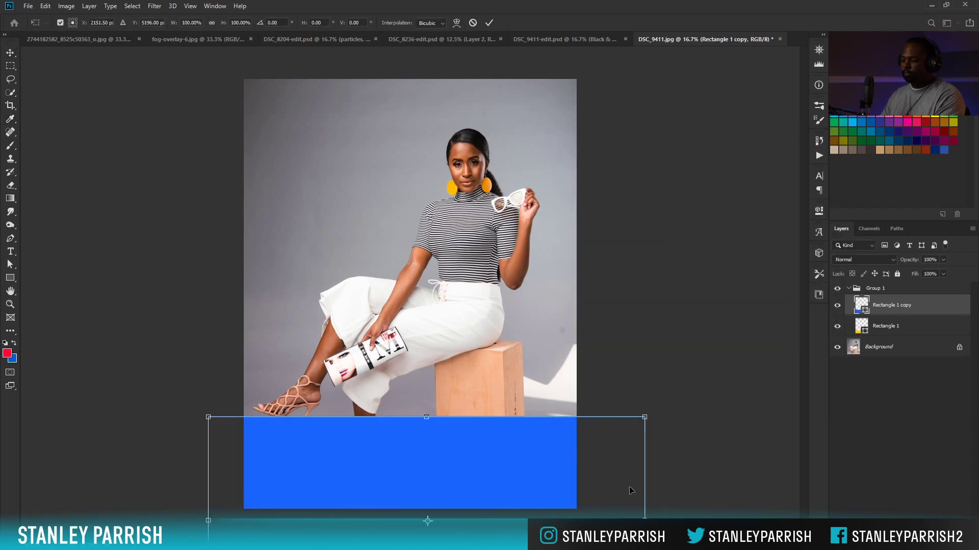
{"action": "left_click_drag", "start_coordinate": [643, 516], "coordinate": [416, 518]}
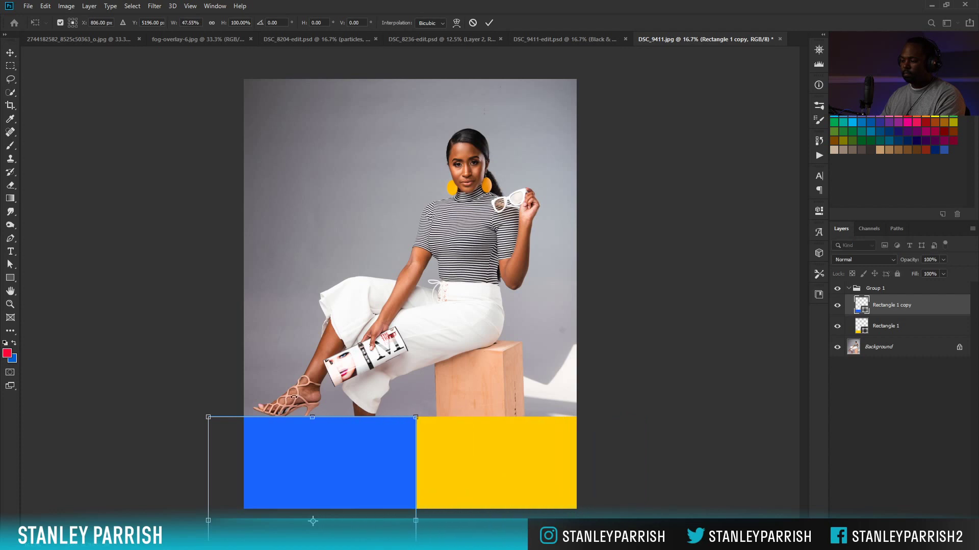
{"action": "left_click_drag", "start_coordinate": [312, 417], "coordinate": [312, 79]}
{"action": "left_click", "coordinate": [488, 22]}
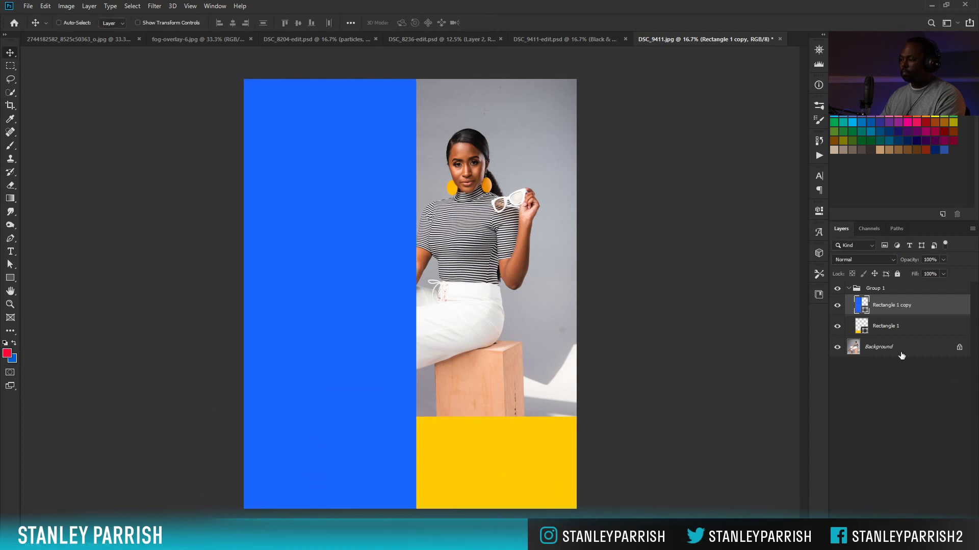
{"action": "left_click_drag", "start_coordinate": [930, 306], "coordinate": [916, 332]}
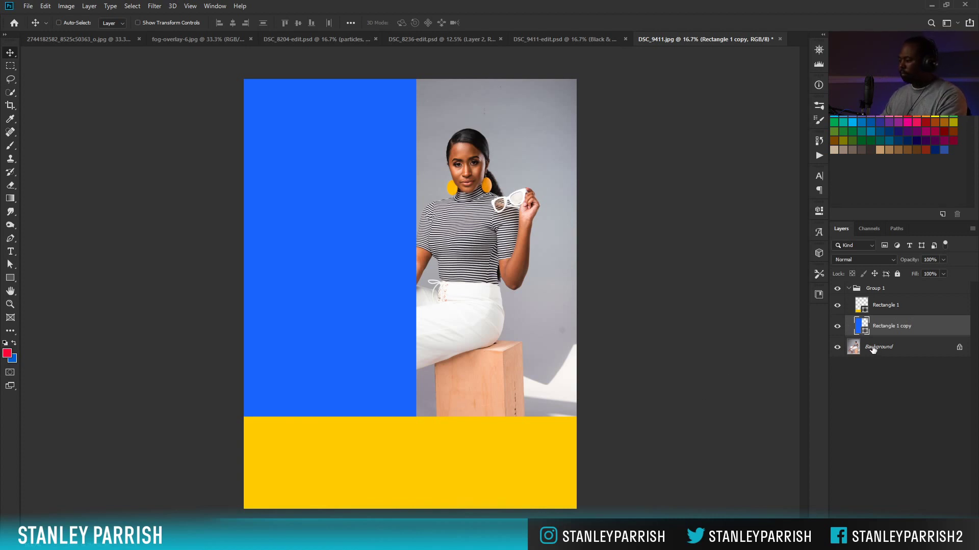
Duplicate the blue rectangle and recolour the upper copy magenta, checking DSC_9411-edit.psd as reference
{"action": "left_click_drag", "start_coordinate": [861, 328], "coordinate": [943, 530]}
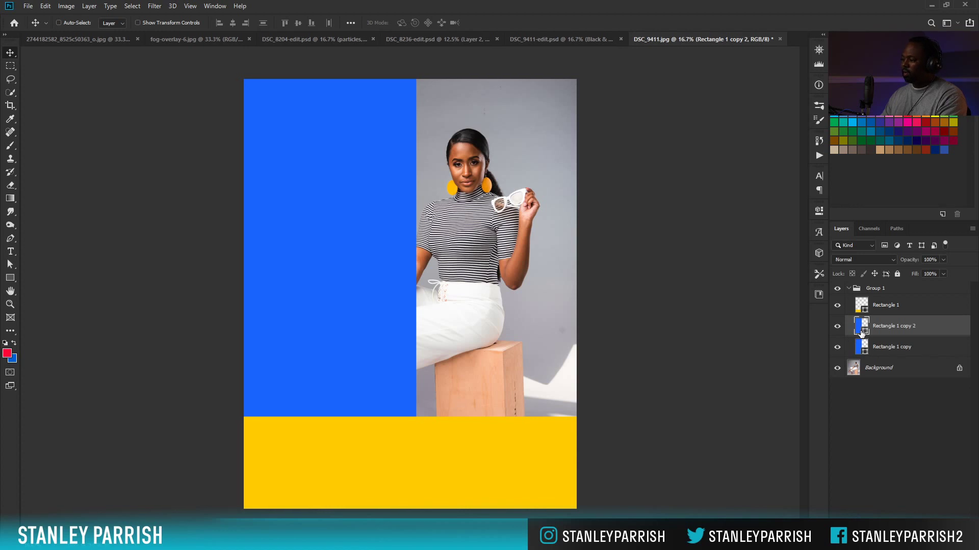
{"action": "left_click", "coordinate": [523, 36]}
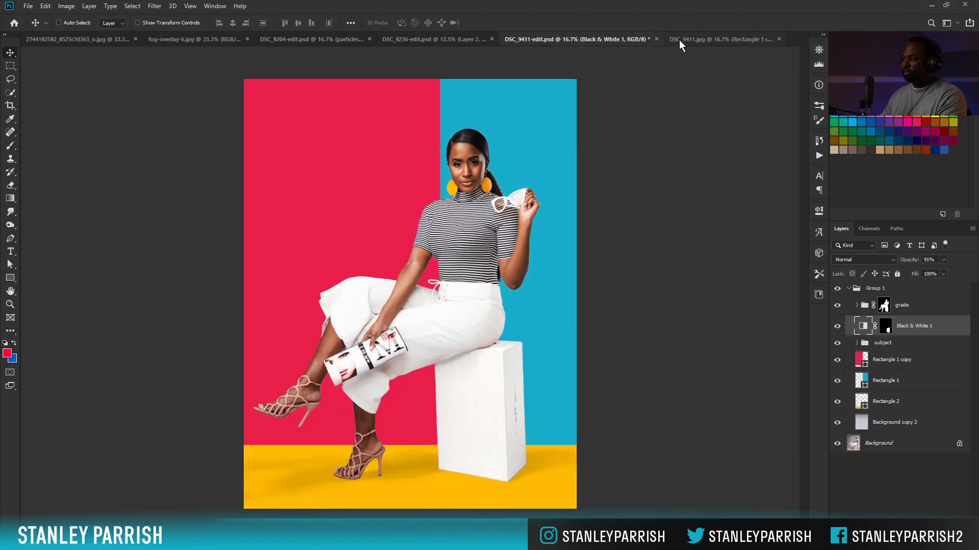
{"action": "left_click", "coordinate": [683, 41]}
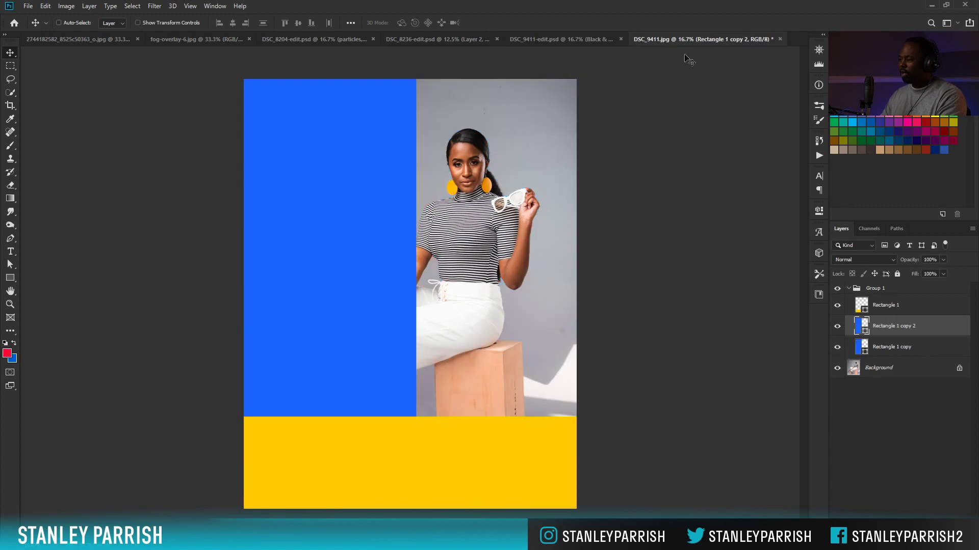
{"action": "double_click", "coordinate": [864, 331]}
{"action": "left_click", "coordinate": [706, 188]}
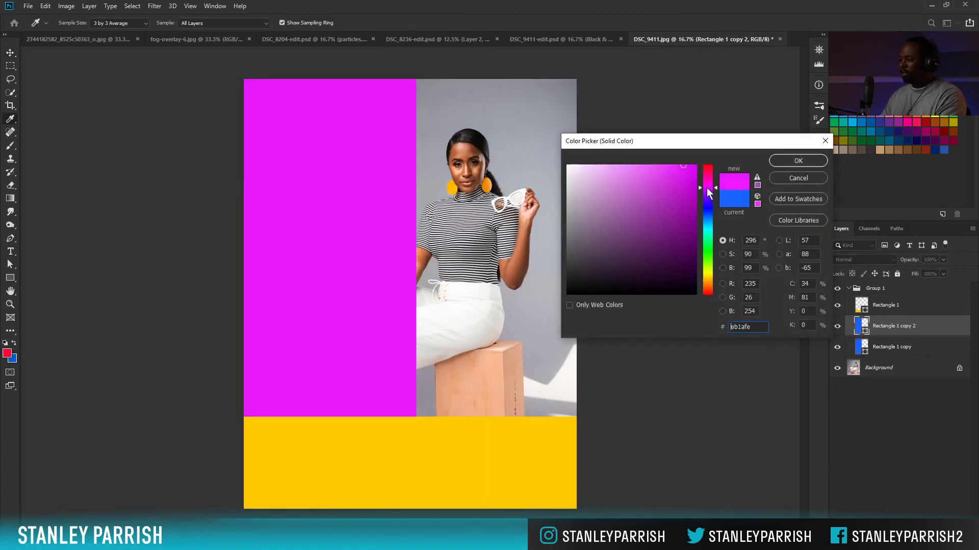
{"action": "left_click", "coordinate": [787, 161]}
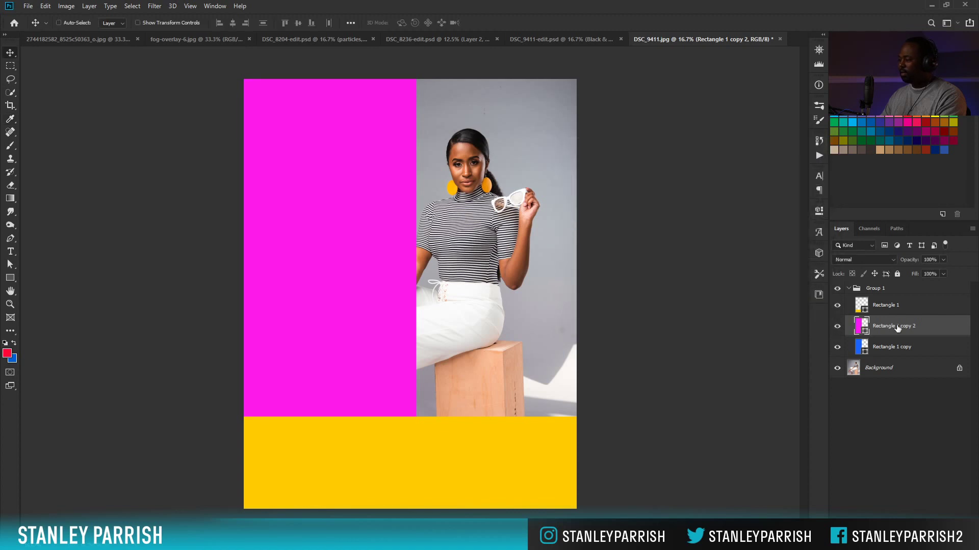
Recolour the remaining blue rectangle light blue #1ac0fe and move it right to cover the area beside the magenta one
{"action": "double_click", "coordinate": [862, 346]}
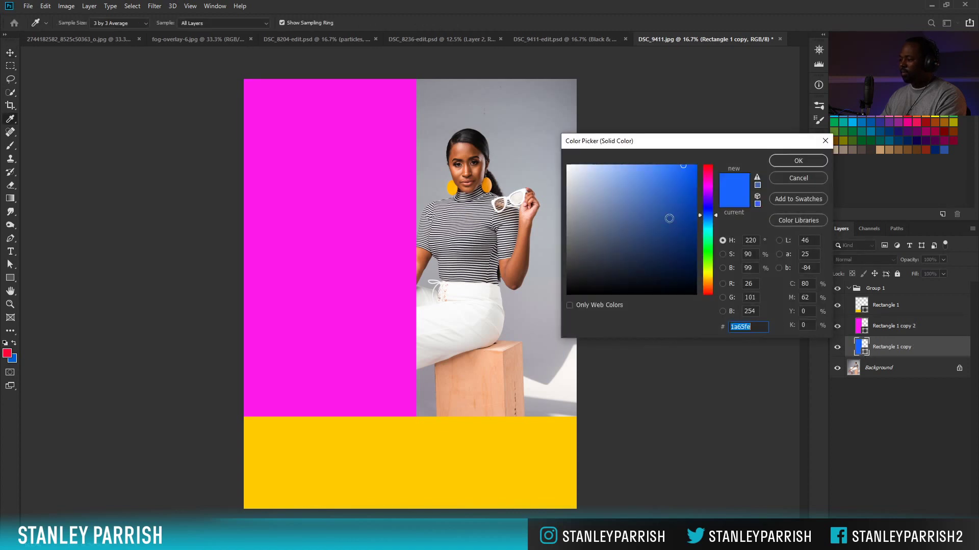
{"action": "left_click_drag", "start_coordinate": [715, 218], "coordinate": [714, 224]}
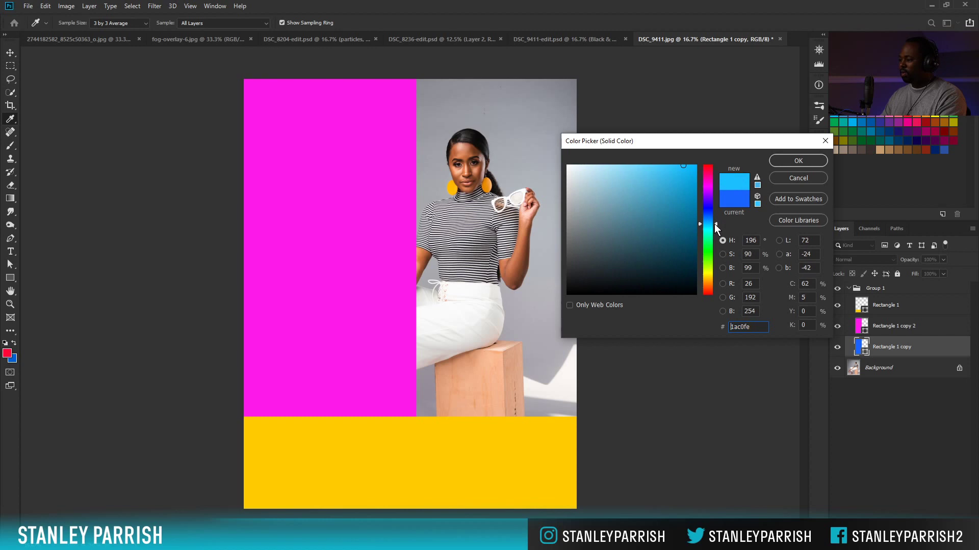
{"action": "left_click", "coordinate": [803, 162]}
{"action": "left_click_drag", "start_coordinate": [525, 246], "coordinate": [604, 244]}
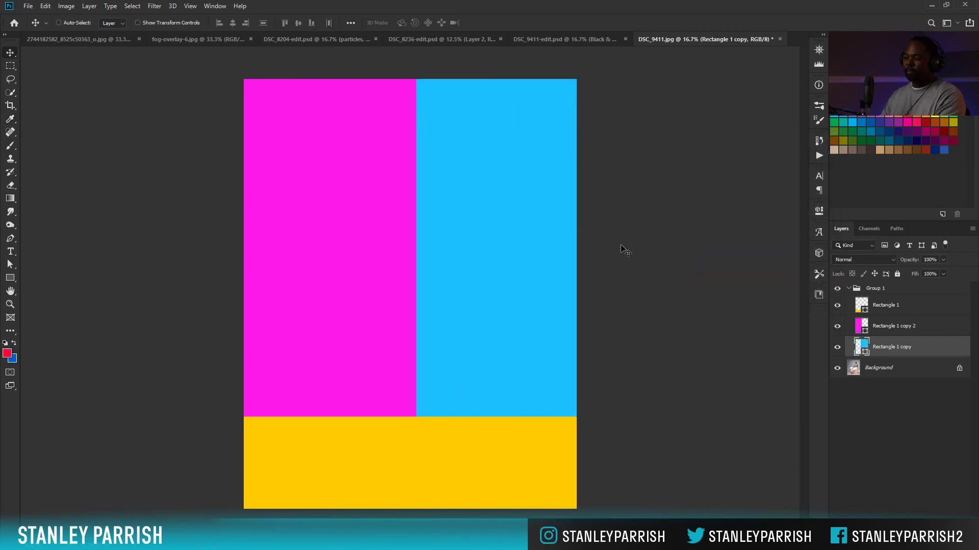
Group the yellow, magenta and light blue rectangle layers and name the new group "background"
{"action": "left_click", "coordinate": [884, 312]}
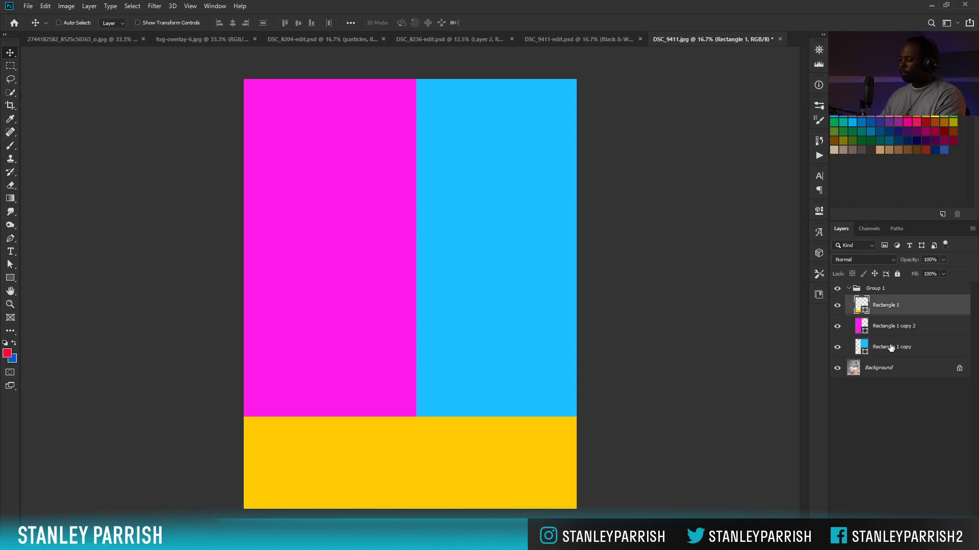
{"action": "left_click", "coordinate": [889, 347], "text": "shift"}
{"action": "key", "text": "ctrl+g"}
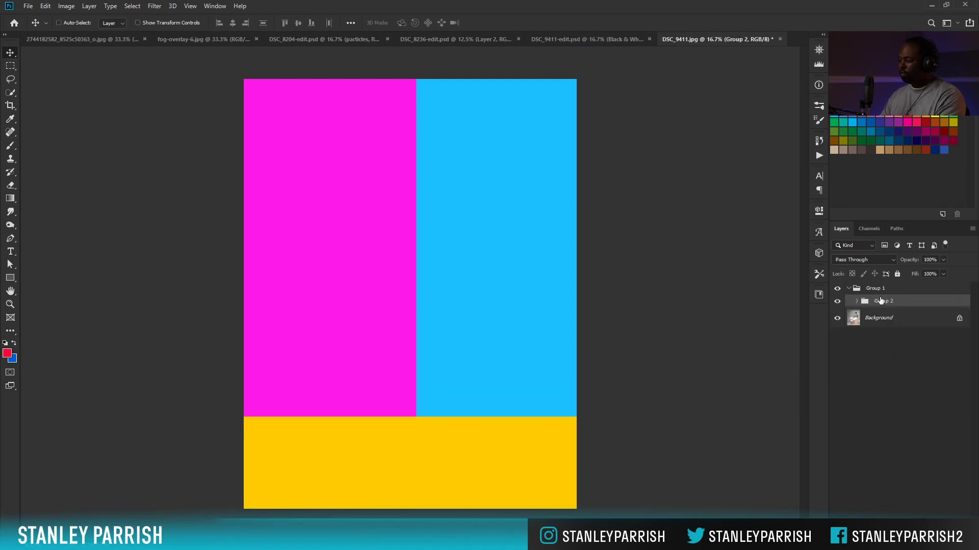
{"action": "double_click", "coordinate": [877, 303]}
{"action": "type", "text": "ba"}
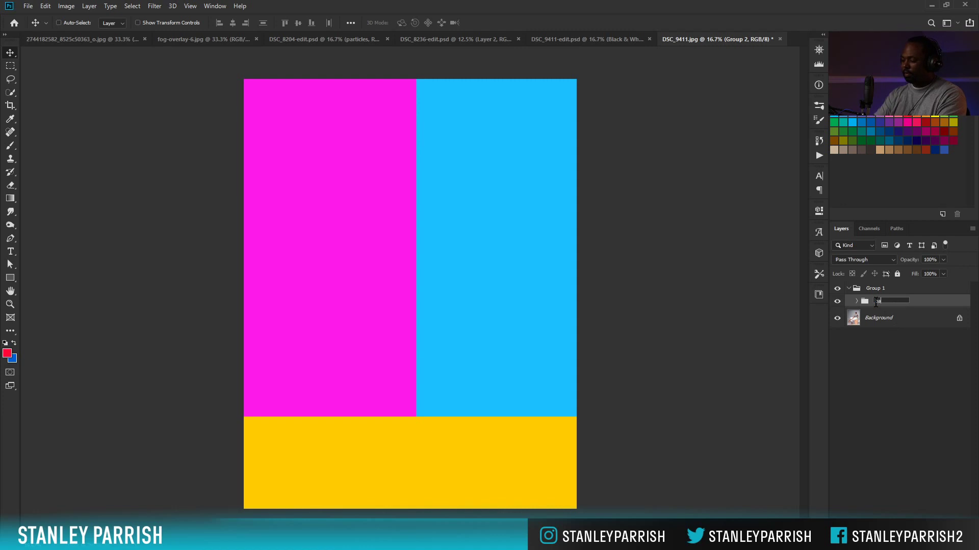
{"action": "type", "text": "ckground"}
{"action": "key", "text": "Return"}
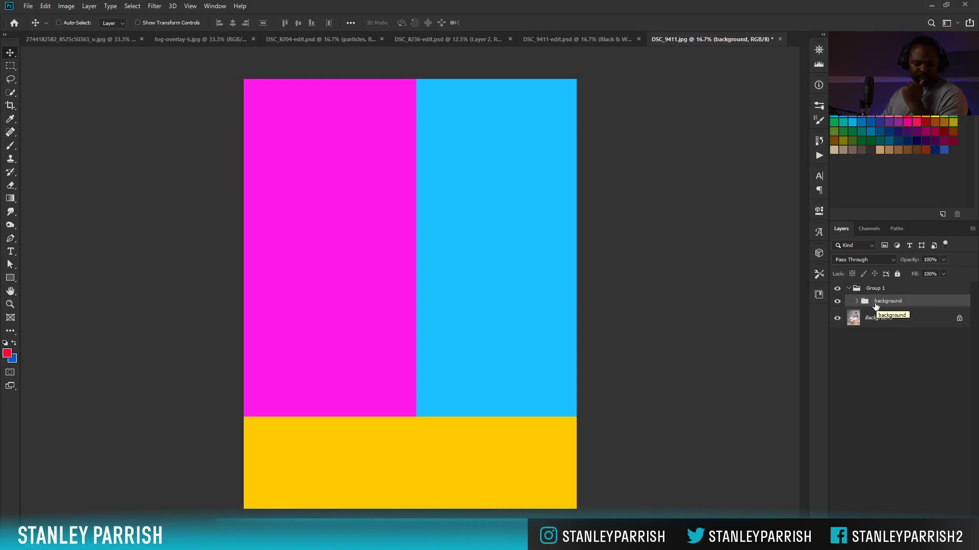
Hide the background group, duplicate the original photo layer and name the copy "Subject"
{"action": "left_click", "coordinate": [837, 302]}
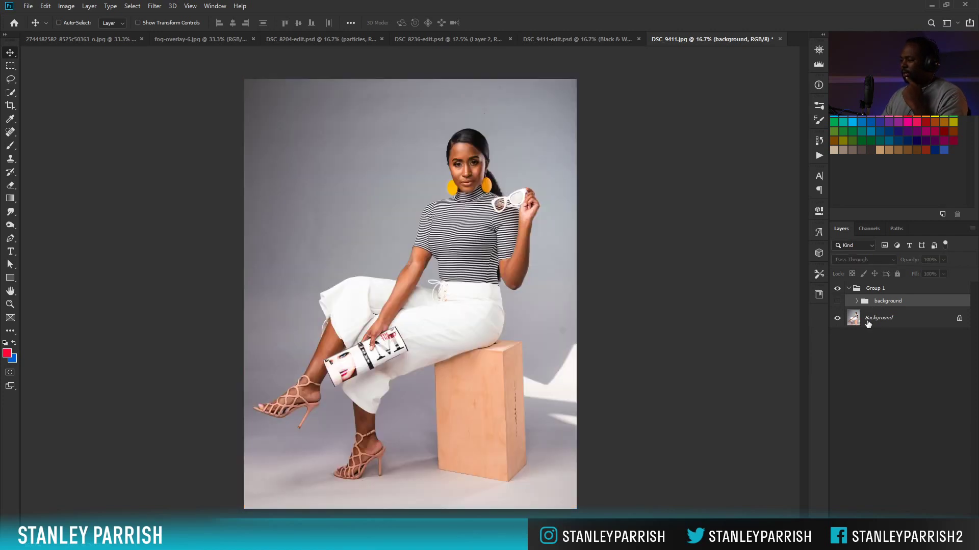
{"action": "left_click", "coordinate": [891, 322]}
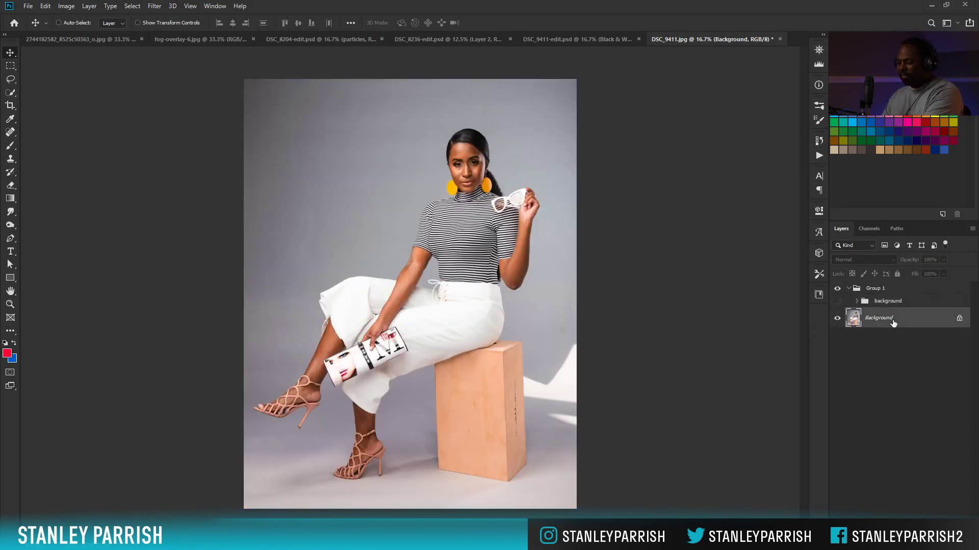
{"action": "key", "text": "ctrl+j"}
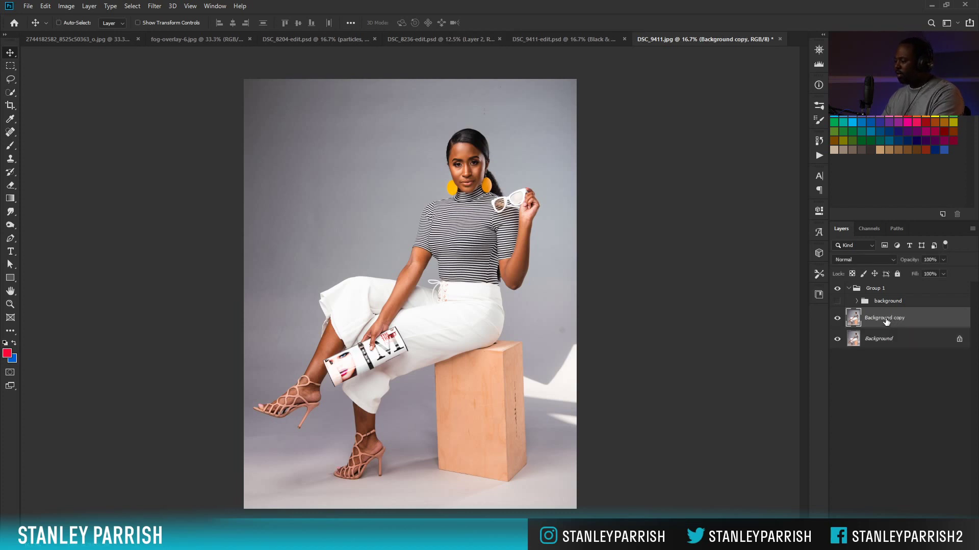
{"action": "double_click", "coordinate": [886, 318]}
{"action": "type", "text": "S"}
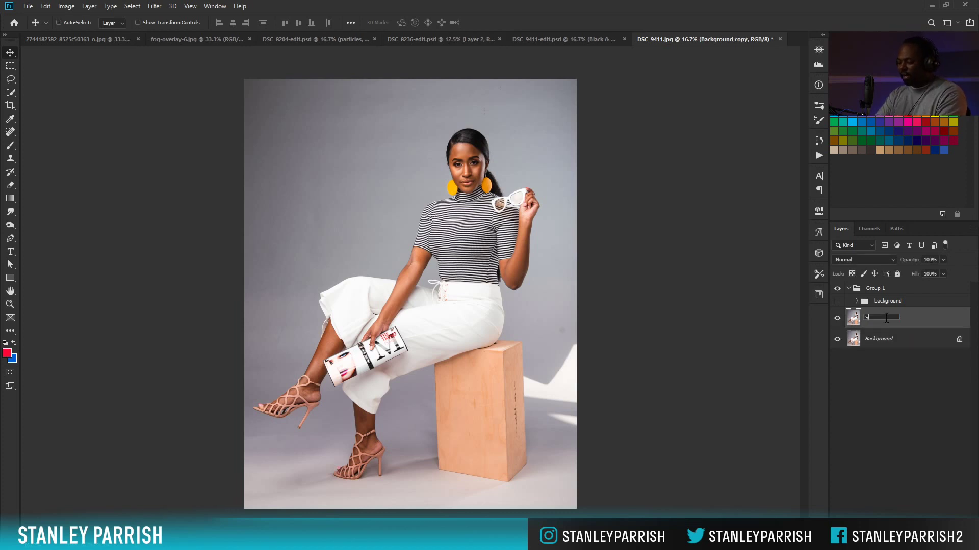
{"action": "type", "text": "ubject"}
{"action": "key", "text": "Return"}
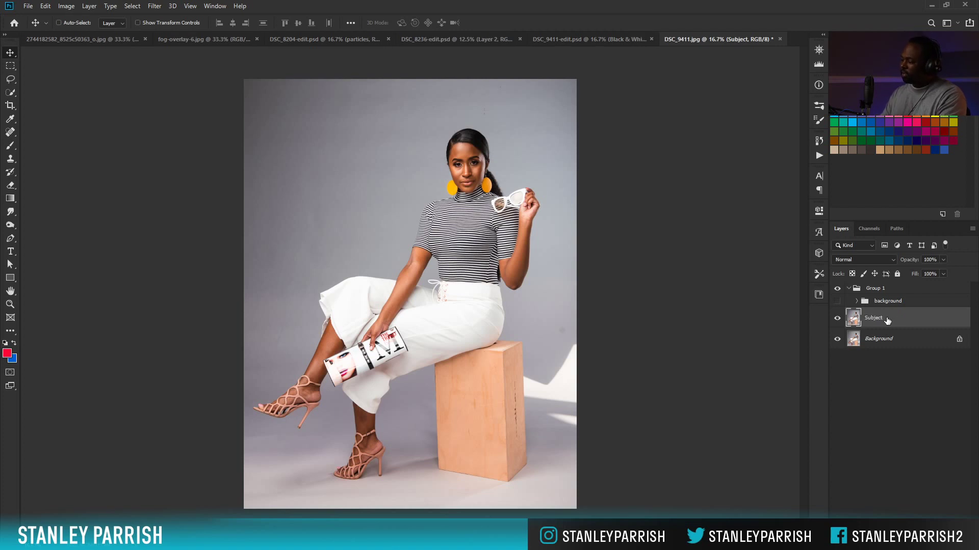
Move the Subject layer into Group 1 above the background group, and rename Group 1 "Final results"
{"action": "left_click_drag", "start_coordinate": [881, 321], "coordinate": [876, 293]}
{"action": "double_click", "coordinate": [875, 289]}
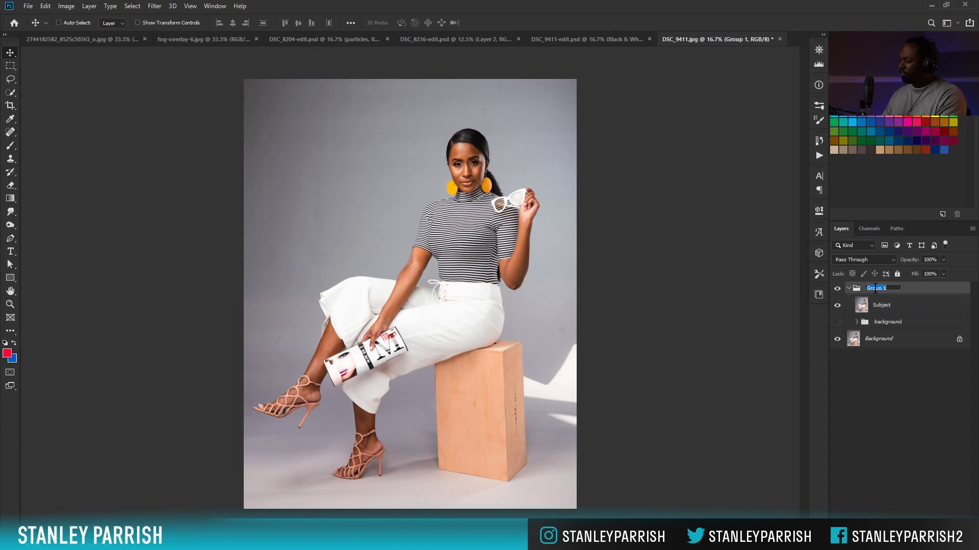
{"action": "type", "text": "A"}
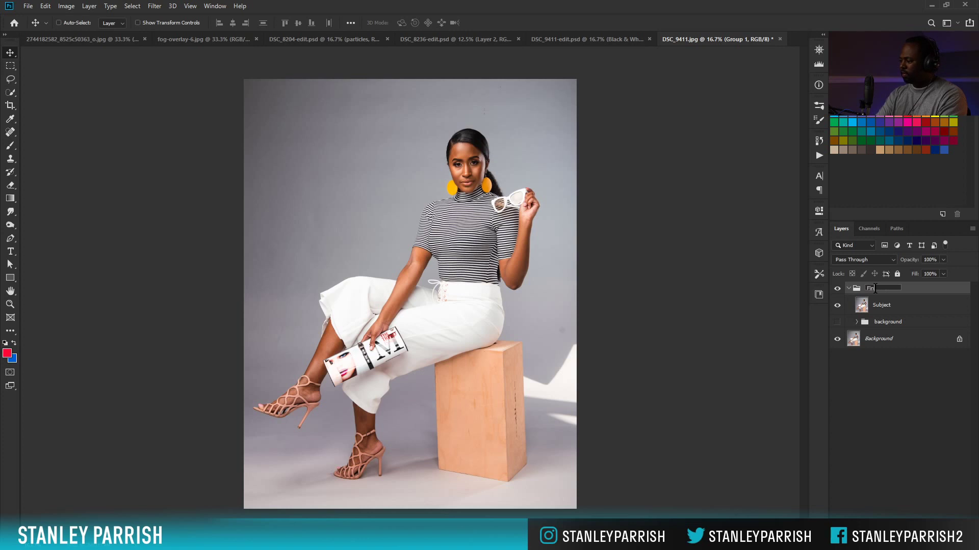
{"action": "key", "text": "Return"}
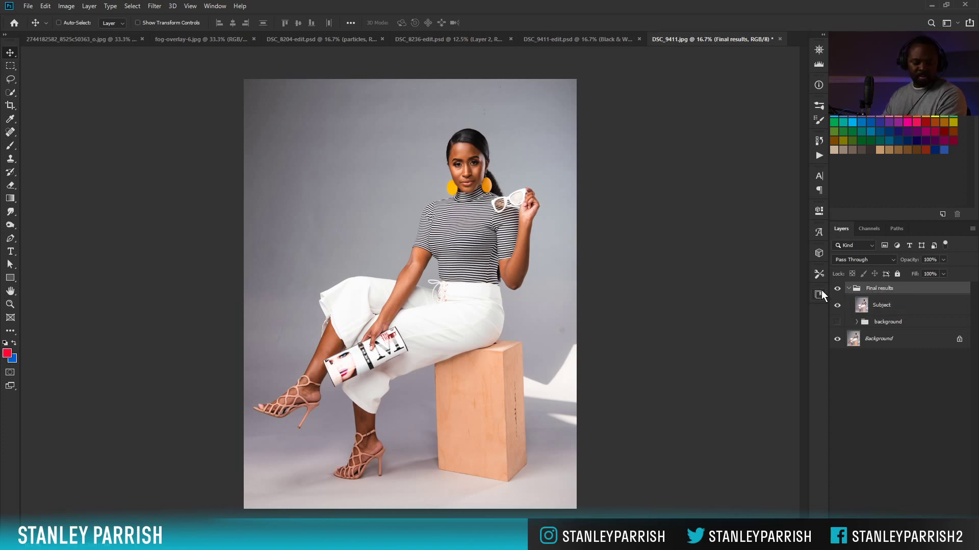
Select the model on the Subject layer with the Quick Selection tool, covering head, earrings, striped top, arms, trousers and the raised leg
{"action": "left_click", "coordinate": [876, 308]}
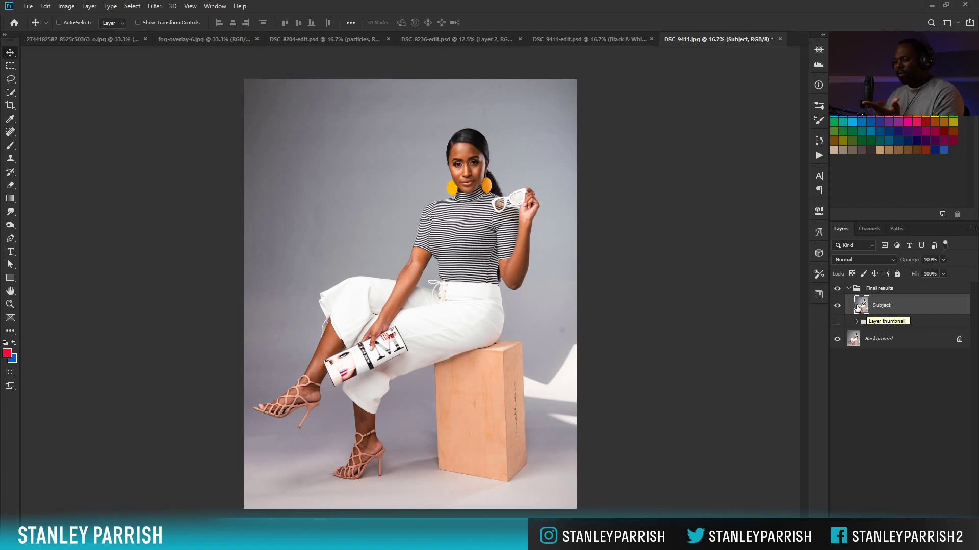
{"action": "left_click", "coordinate": [13, 96]}
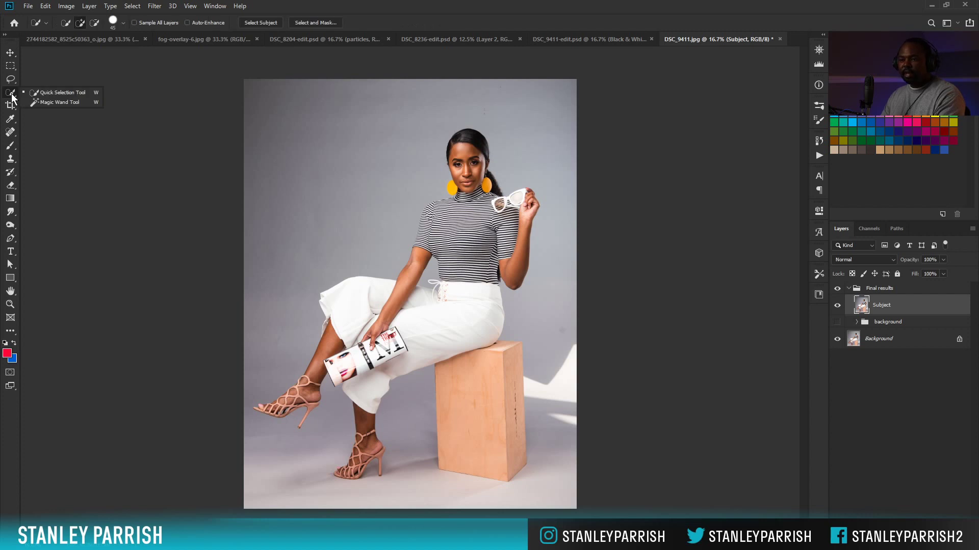
{"action": "left_click", "coordinate": [69, 93]}
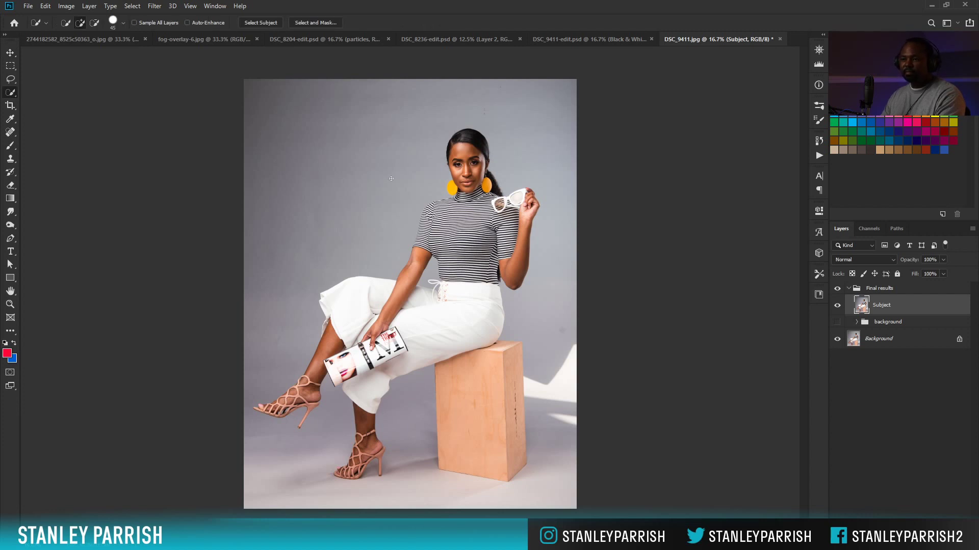
{"action": "left_click", "coordinate": [123, 23]}
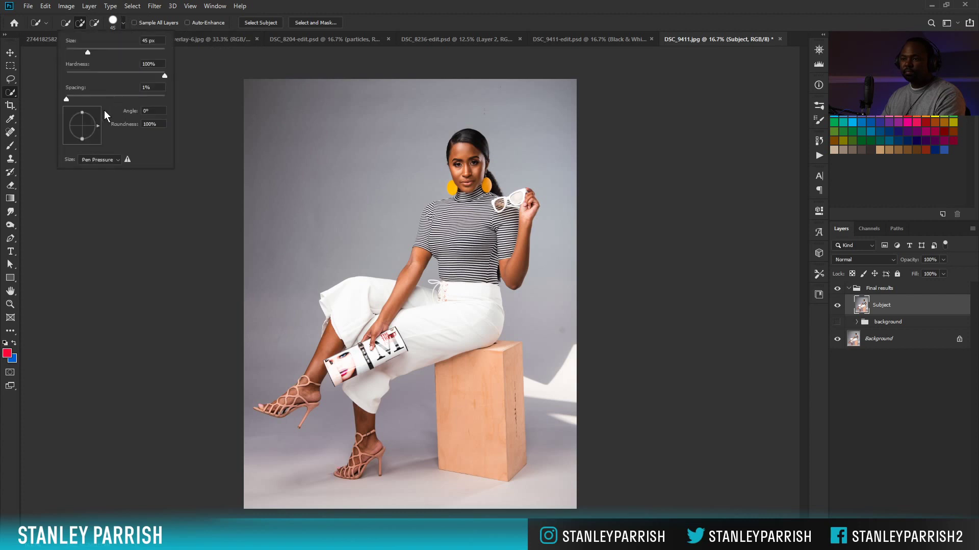
{"action": "left_click", "coordinate": [398, 5]}
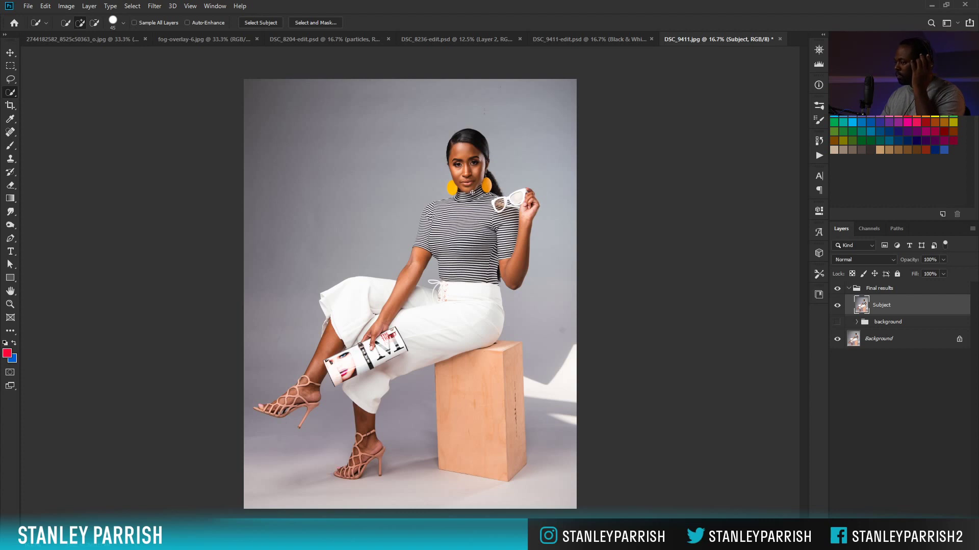
{"action": "left_click_drag", "start_coordinate": [471, 192], "coordinate": [470, 154]}
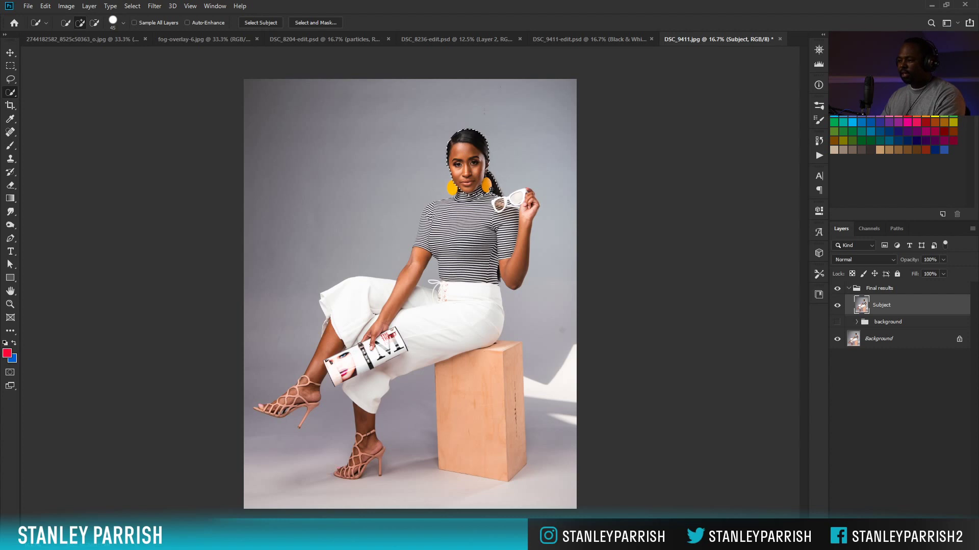
{"action": "mouse_move", "coordinate": [454, 186]}
{"action": "left_mouse_down"}
{"action": "mouse_move", "coordinate": [491, 210]}
{"action": "mouse_move", "coordinate": [530, 203]}
{"action": "mouse_move", "coordinate": [523, 244]}
{"action": "mouse_move", "coordinate": [493, 229]}
{"action": "mouse_move", "coordinate": [479, 250]}
{"action": "mouse_move", "coordinate": [451, 245]}
{"action": "mouse_move", "coordinate": [478, 203]}
{"action": "mouse_move", "coordinate": [469, 222]}
{"action": "mouse_move", "coordinate": [443, 211]}
{"action": "mouse_move", "coordinate": [468, 200]}
{"action": "mouse_move", "coordinate": [435, 210]}
{"action": "mouse_move", "coordinate": [437, 234]}
{"action": "mouse_move", "coordinate": [464, 262]}
{"action": "mouse_move", "coordinate": [468, 288]}
{"action": "mouse_move", "coordinate": [459, 225]}
{"action": "mouse_move", "coordinate": [517, 260]}
{"action": "mouse_move", "coordinate": [488, 273]}
{"action": "left_mouse_up"}
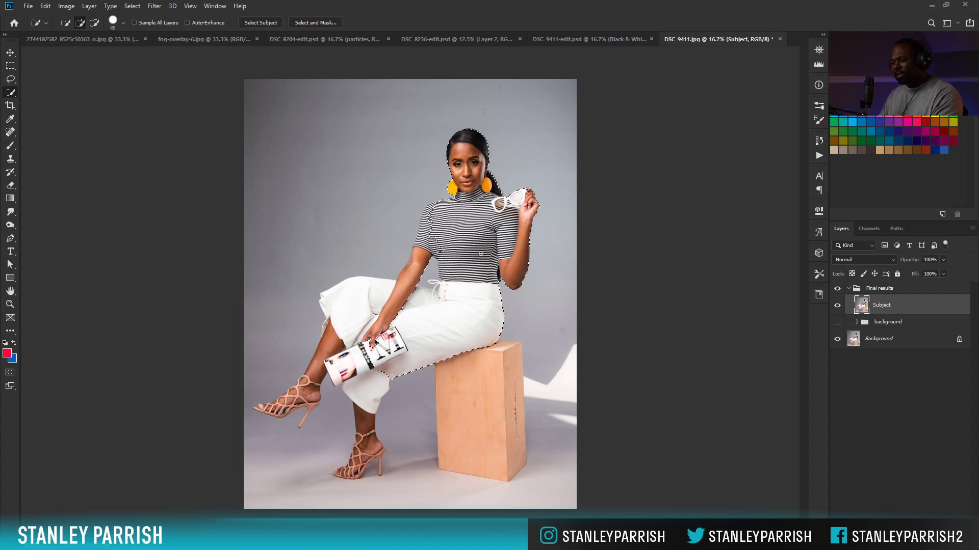
{"action": "left_click_drag", "start_coordinate": [440, 246], "coordinate": [427, 250]}
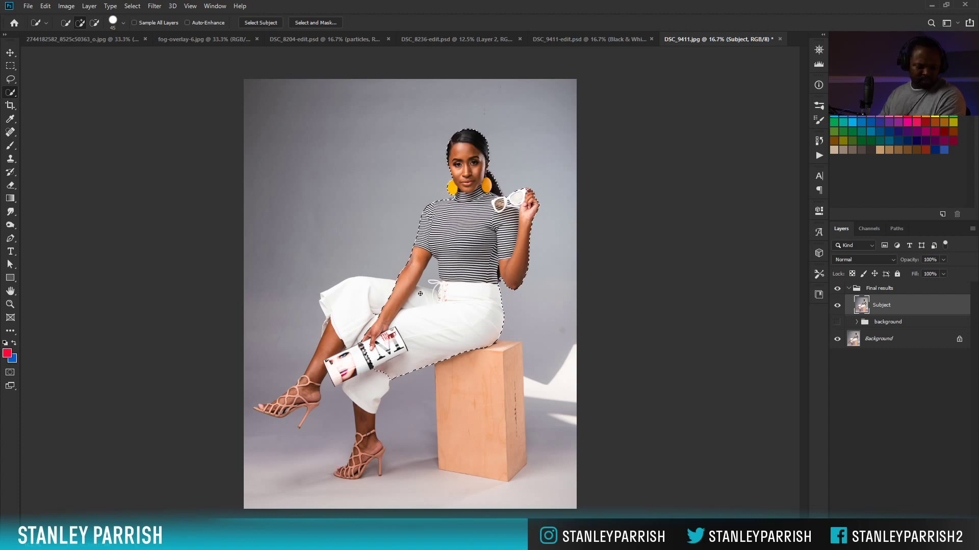
{"action": "mouse_move", "coordinate": [413, 294]}
{"action": "left_mouse_down"}
{"action": "mouse_move", "coordinate": [365, 294]}
{"action": "mouse_move", "coordinate": [332, 348]}
{"action": "left_mouse_up"}
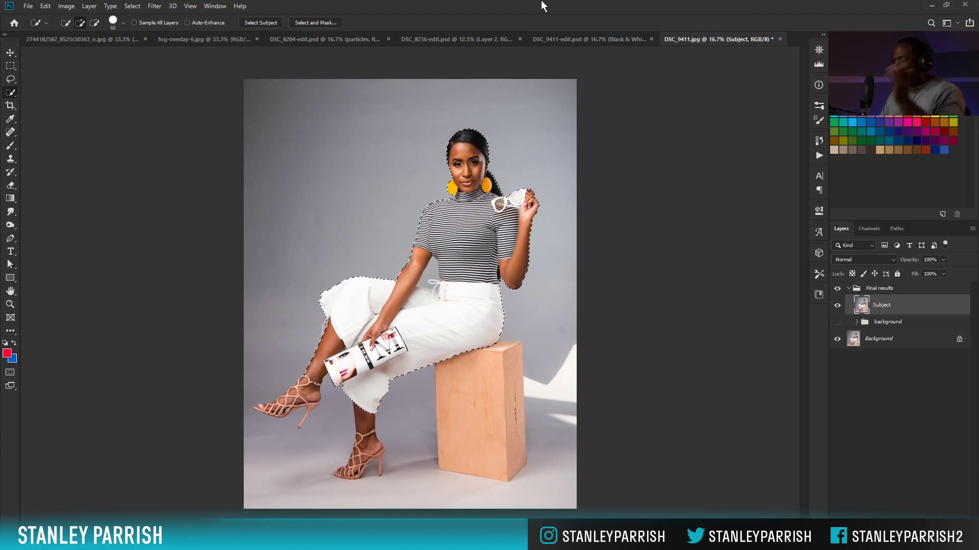
Check DSC_9411-edit.psd as reference, and extend the DSC_9411.jpg selection over the lower legs, both sandals and the wooden box
{"action": "left_click", "coordinate": [572, 40]}
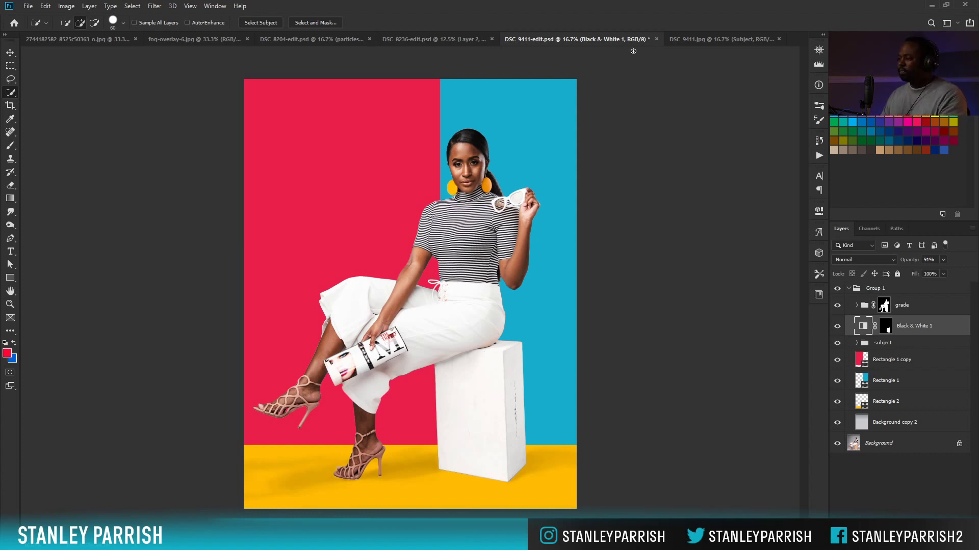
{"action": "left_click", "coordinate": [691, 38]}
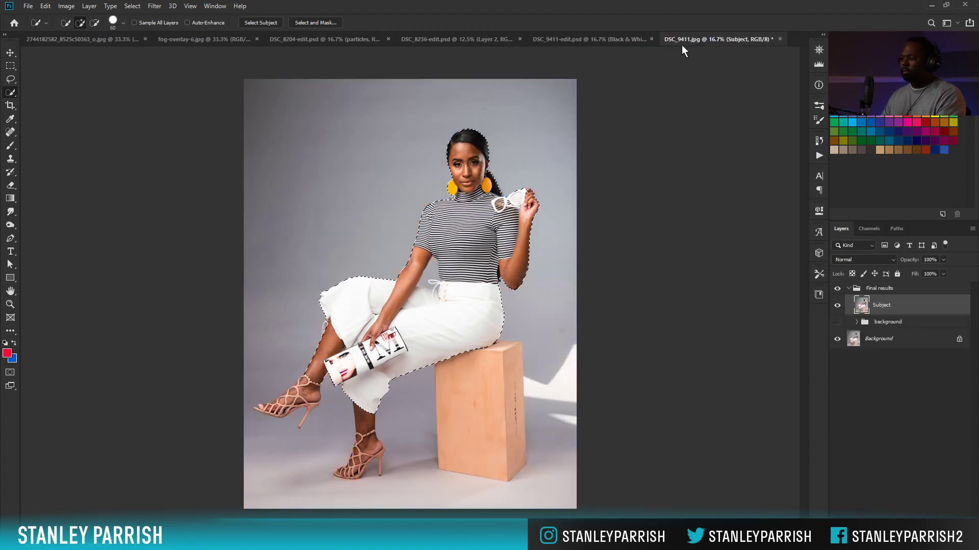
{"action": "key", "text": "ctrl+plus"}
{"action": "left_click_drag", "start_coordinate": [410, 481], "coordinate": [443, 284]}
{"action": "mouse_move", "coordinate": [352, 133]}
{"action": "left_mouse_down"}
{"action": "mouse_move", "coordinate": [318, 140]}
{"action": "mouse_move", "coordinate": [302, 218]}
{"action": "mouse_move", "coordinate": [250, 264]}
{"action": "mouse_move", "coordinate": [218, 268]}
{"action": "mouse_move", "coordinate": [259, 276]}
{"action": "mouse_move", "coordinate": [297, 258]}
{"action": "mouse_move", "coordinate": [285, 272]}
{"action": "mouse_move", "coordinate": [295, 278]}
{"action": "mouse_move", "coordinate": [387, 222]}
{"action": "mouse_move", "coordinate": [375, 334]}
{"action": "mouse_move", "coordinate": [334, 367]}
{"action": "mouse_move", "coordinate": [367, 349]}
{"action": "mouse_move", "coordinate": [361, 366]}
{"action": "mouse_move", "coordinate": [397, 331]}
{"action": "mouse_move", "coordinate": [404, 357]}
{"action": "left_mouse_up"}
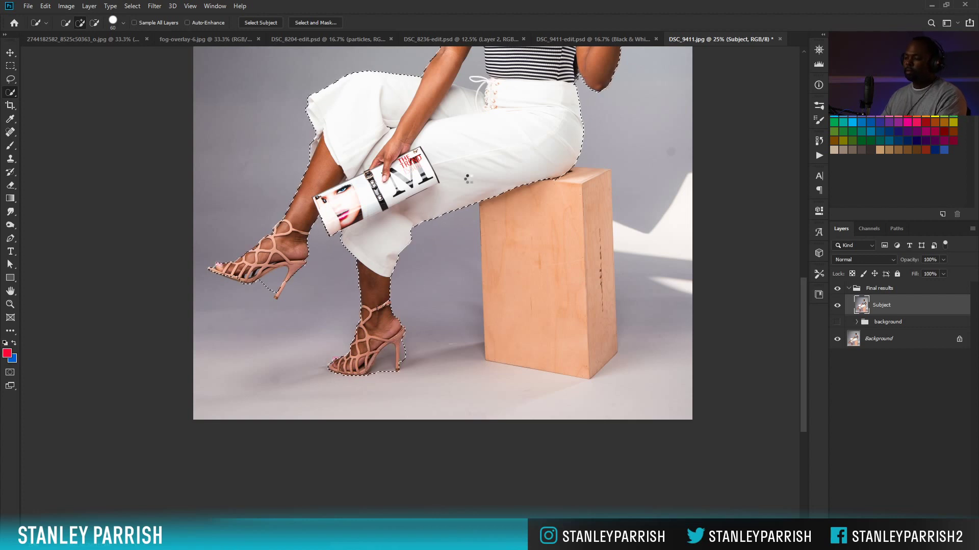
{"action": "mouse_move", "coordinate": [542, 201]}
{"action": "left_mouse_down"}
{"action": "mouse_move", "coordinate": [563, 244]}
{"action": "mouse_move", "coordinate": [595, 185]}
{"action": "mouse_move", "coordinate": [591, 252]}
{"action": "left_mouse_up"}
{"action": "left_click_drag", "start_coordinate": [562, 131], "coordinate": [551, 282]}
{"action": "left_click_drag", "start_coordinate": [581, 169], "coordinate": [580, 251]}
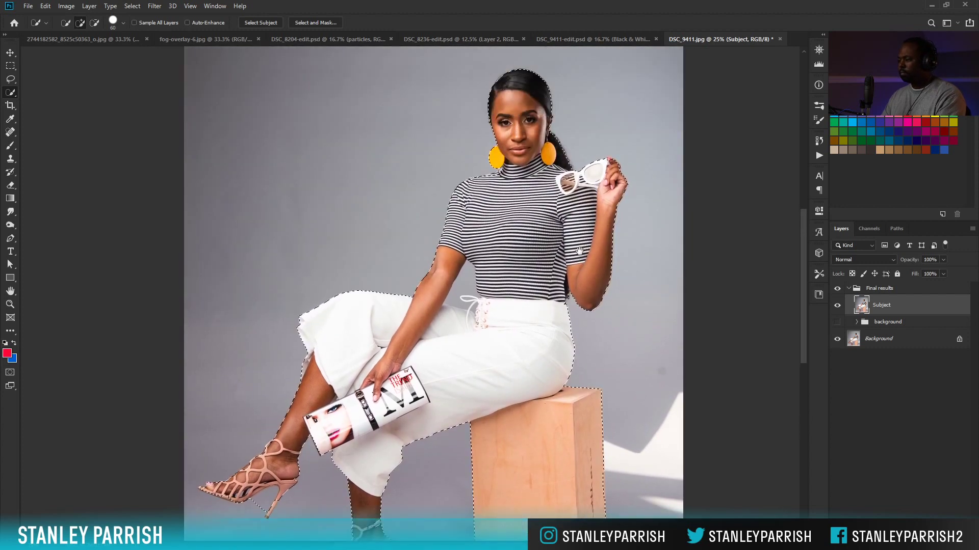
Subtract the floor around the standing sandal's heel from the selection, reducing the brush to 20 px to keep the thin heel selected
{"action": "left_click_drag", "start_coordinate": [554, 306], "coordinate": [561, 128]}
{"action": "key", "text": "ctrl+plus"}
{"action": "key", "text": "ctrl+plus"}
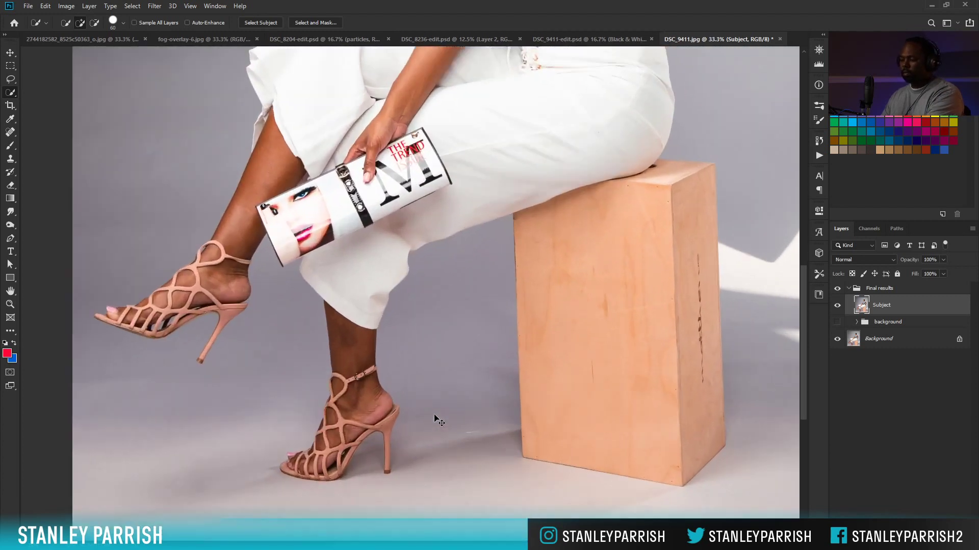
{"action": "left_click_drag", "start_coordinate": [395, 479], "coordinate": [418, 273]}
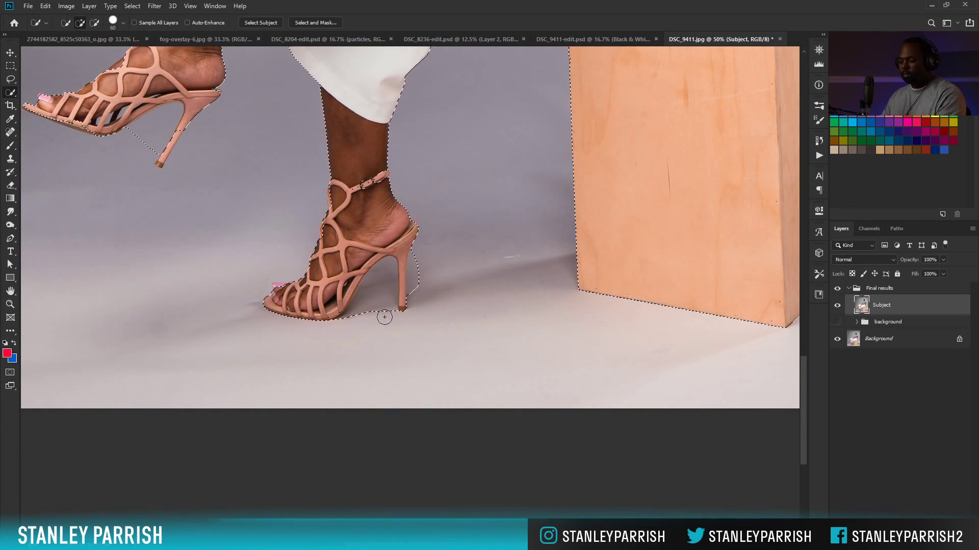
{"action": "key", "text": "bracketleft"}
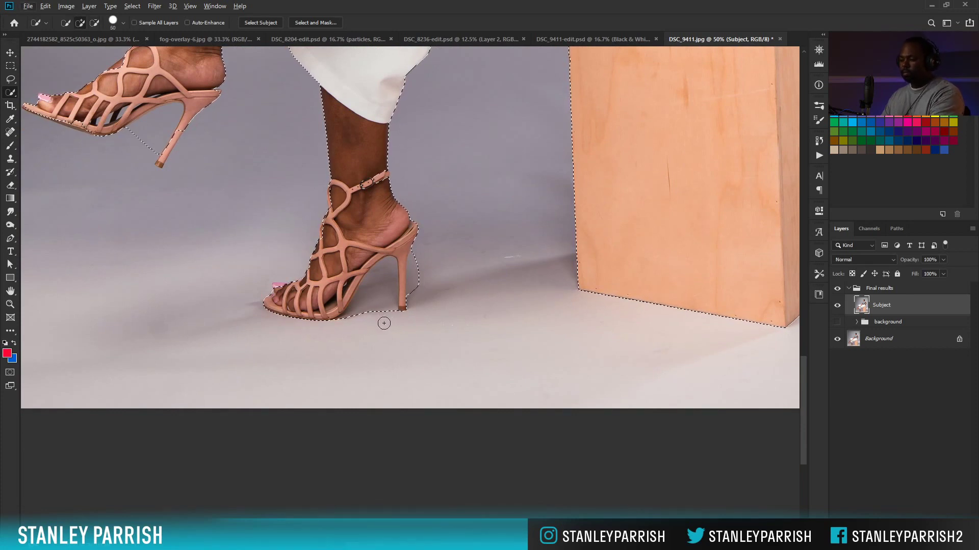
{"action": "key", "text": "bracketleft"}
{"action": "left_click_drag", "start_coordinate": [391, 326], "coordinate": [391, 300]}
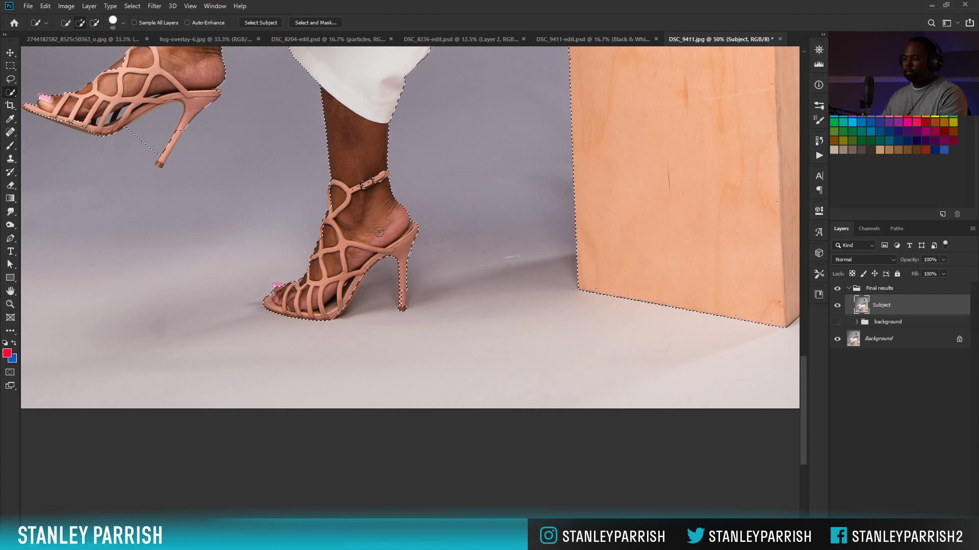
{"action": "key", "text": "bracketleft"}
{"action": "key", "text": "bracketleft"}
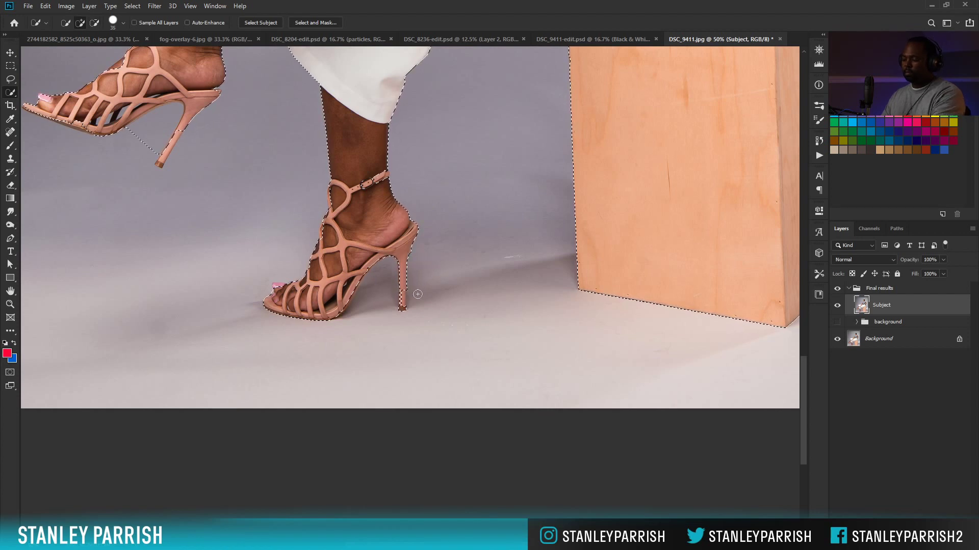
{"action": "left_click", "coordinate": [404, 288]}
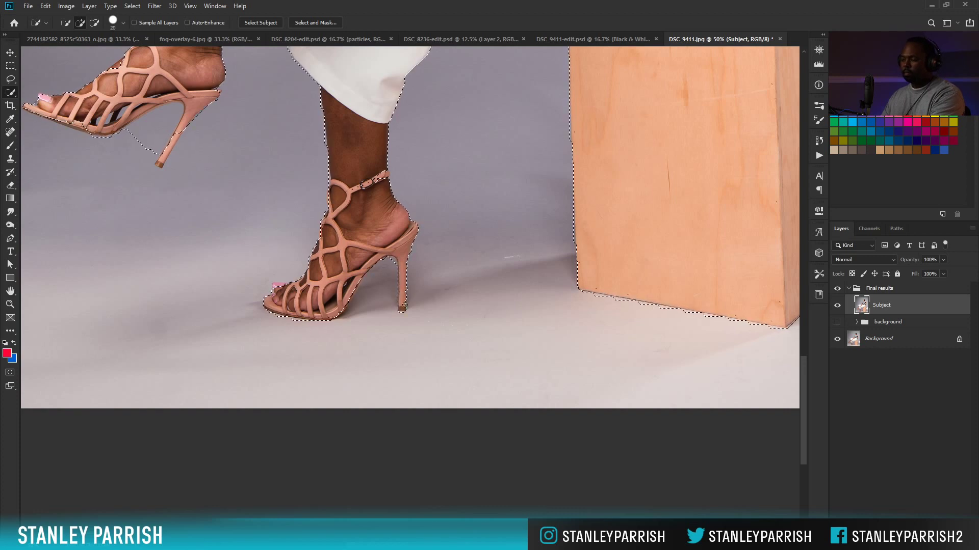
Refine the selection around the raised sandal, removing the gap under its arch and including its heel and sole
{"action": "left_click_drag", "start_coordinate": [289, 138], "coordinate": [314, 197]}
{"action": "left_click_drag", "start_coordinate": [202, 182], "coordinate": [189, 219]}
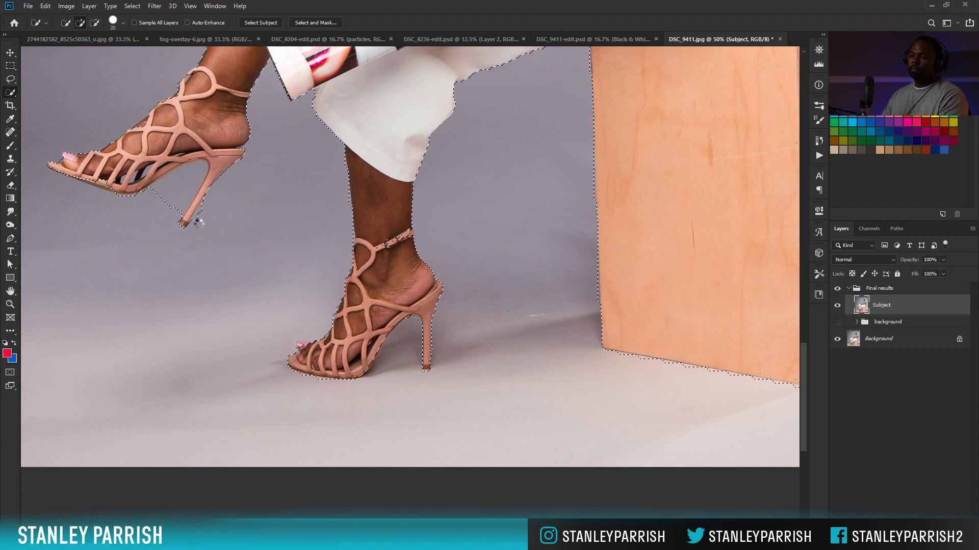
{"action": "key", "text": "alt"}
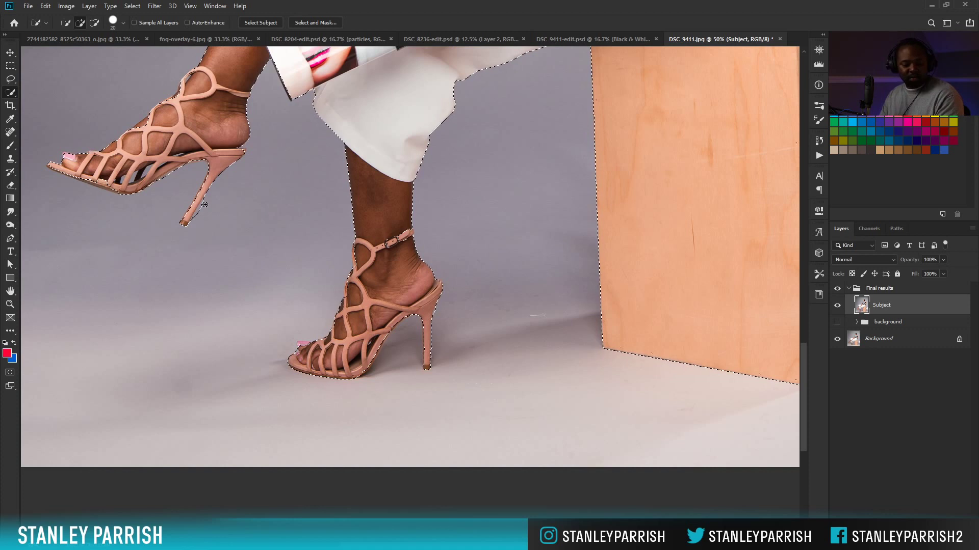
{"action": "key", "text": "alt"}
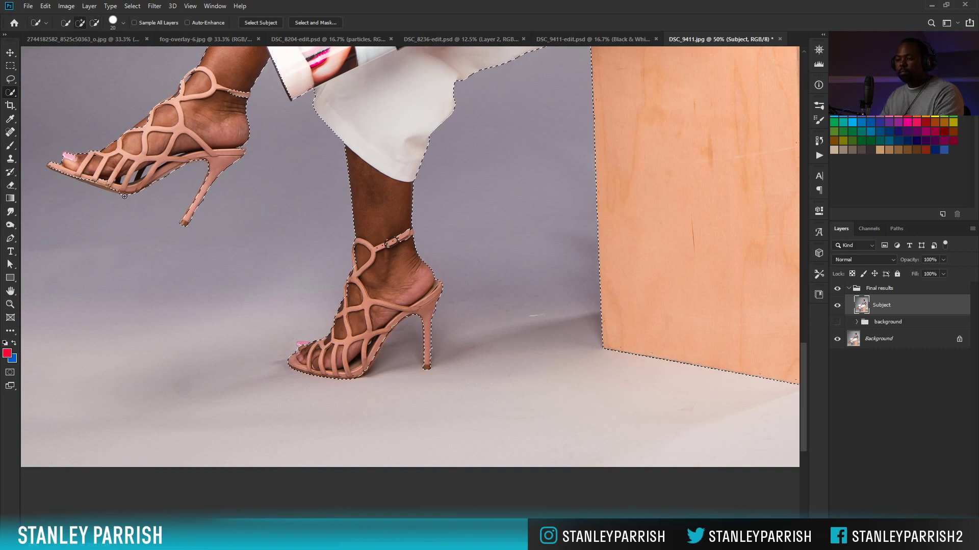
{"action": "left_click_drag", "start_coordinate": [119, 186], "coordinate": [65, 171]}
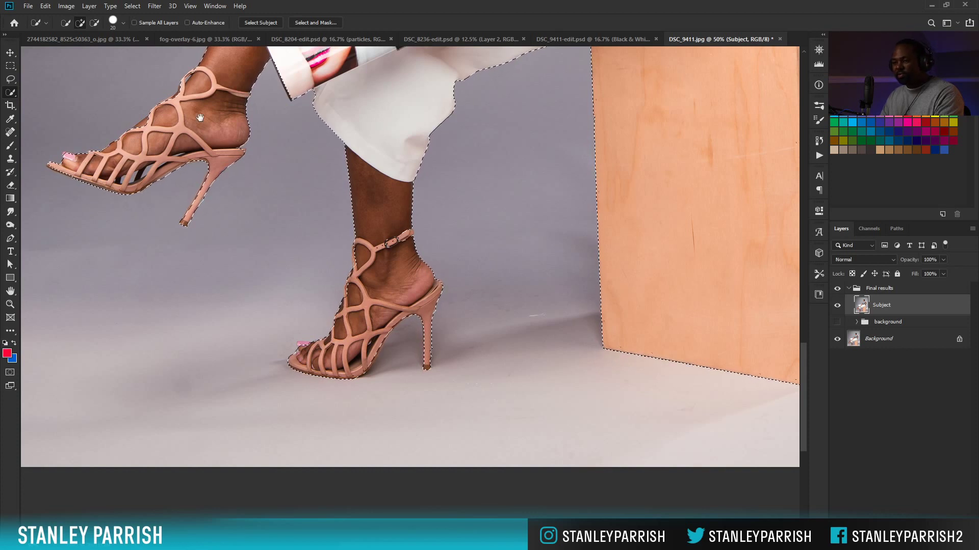
Check the selection around the raised sandal's heel and subtract the background gap between the lowered arm, striped top and trousers
{"action": "left_click_drag", "start_coordinate": [200, 122], "coordinate": [187, 239]}
{"action": "left_click_drag", "start_coordinate": [260, 210], "coordinate": [241, 265]}
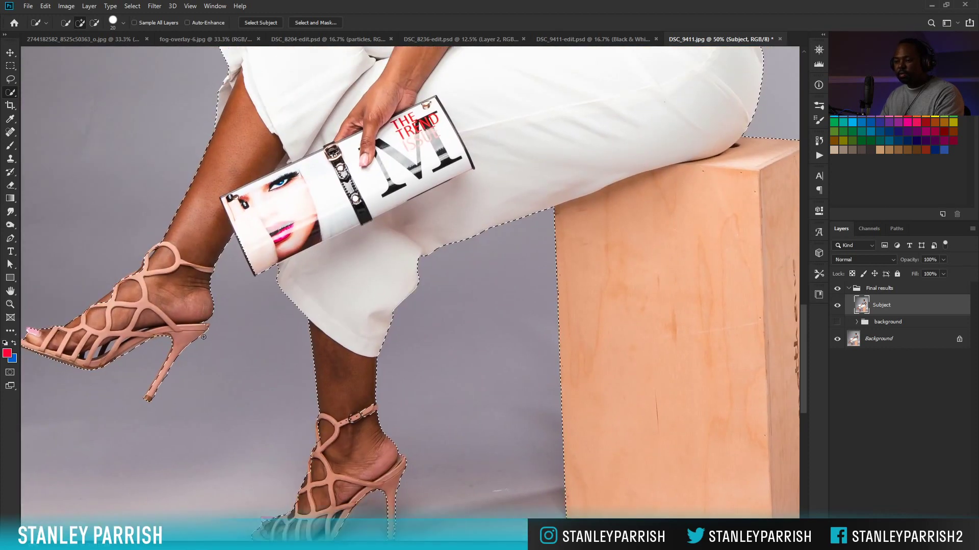
{"action": "left_click_drag", "start_coordinate": [200, 325], "coordinate": [205, 325]}
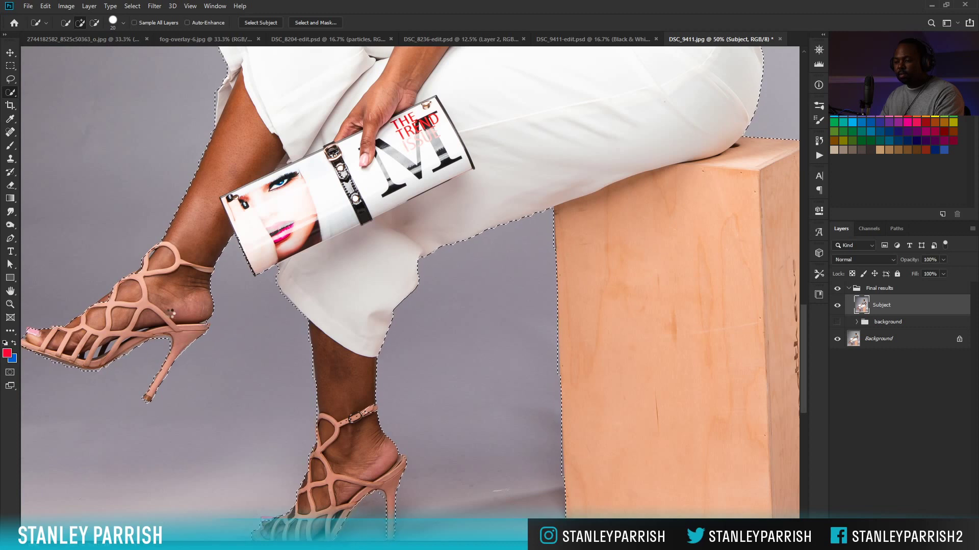
{"action": "left_click_drag", "start_coordinate": [276, 179], "coordinate": [254, 382]}
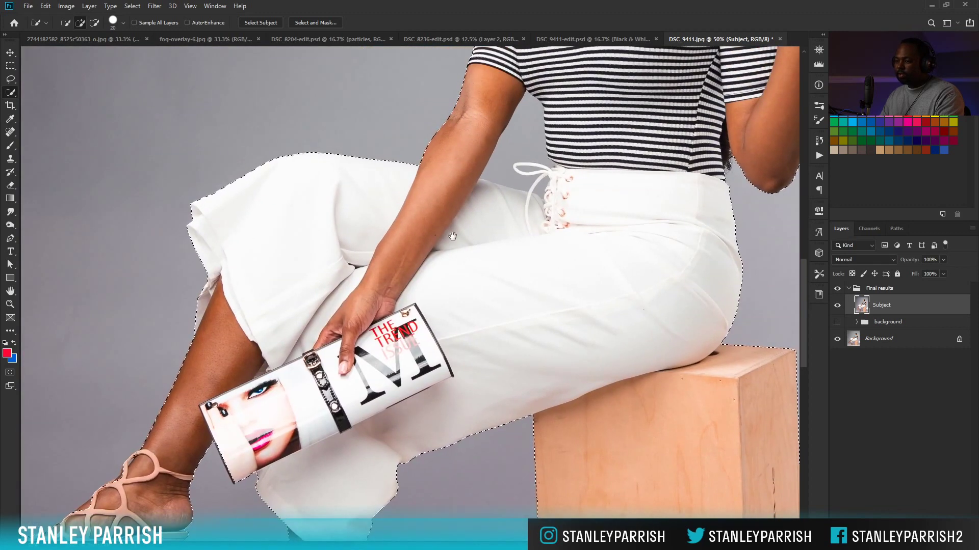
{"action": "left_click_drag", "start_coordinate": [446, 230], "coordinate": [330, 321]}
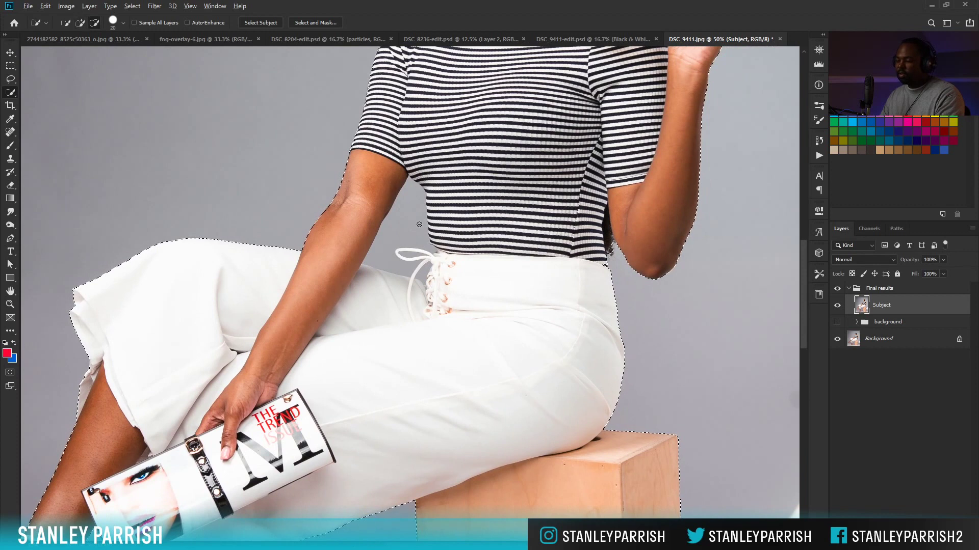
{"action": "left_click_drag", "start_coordinate": [417, 221], "coordinate": [415, 214]}
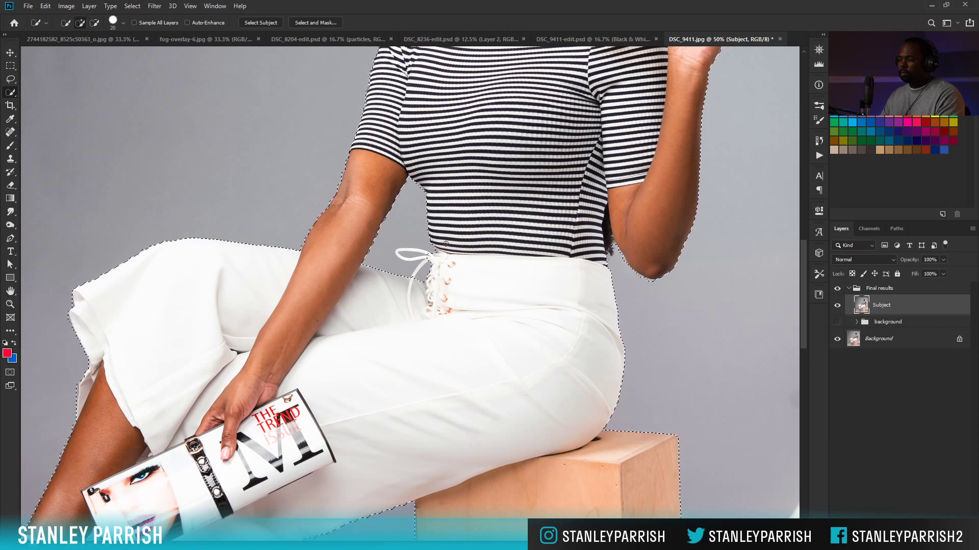
Check the selection around the head, sunglasses and raised arm, and copy the selected model and box to a new layer
{"action": "left_click_drag", "start_coordinate": [621, 137], "coordinate": [549, 389]}
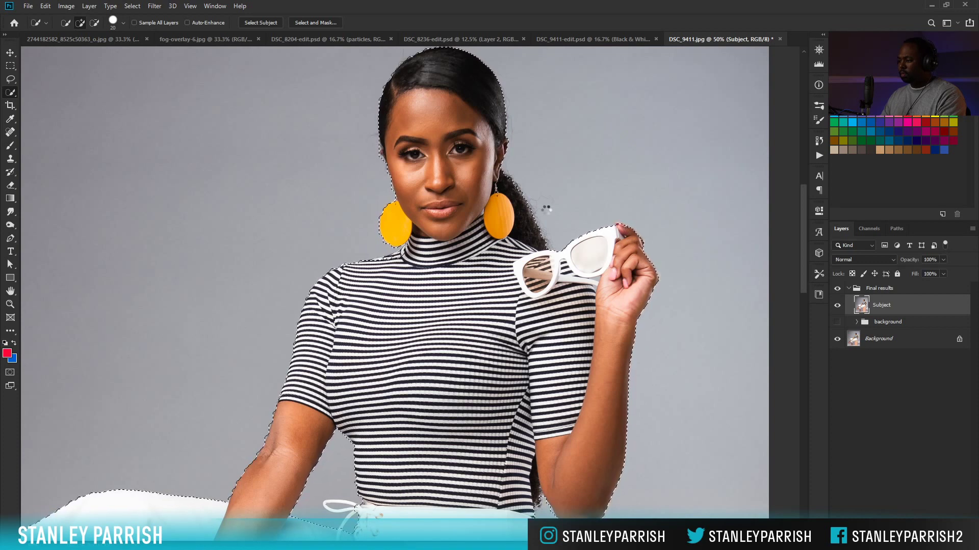
{"action": "key", "text": "ctrl+d"}
{"action": "left_click_drag", "start_coordinate": [464, 180], "coordinate": [462, 218]}
{"action": "key", "text": "ctrl+shift+d"}
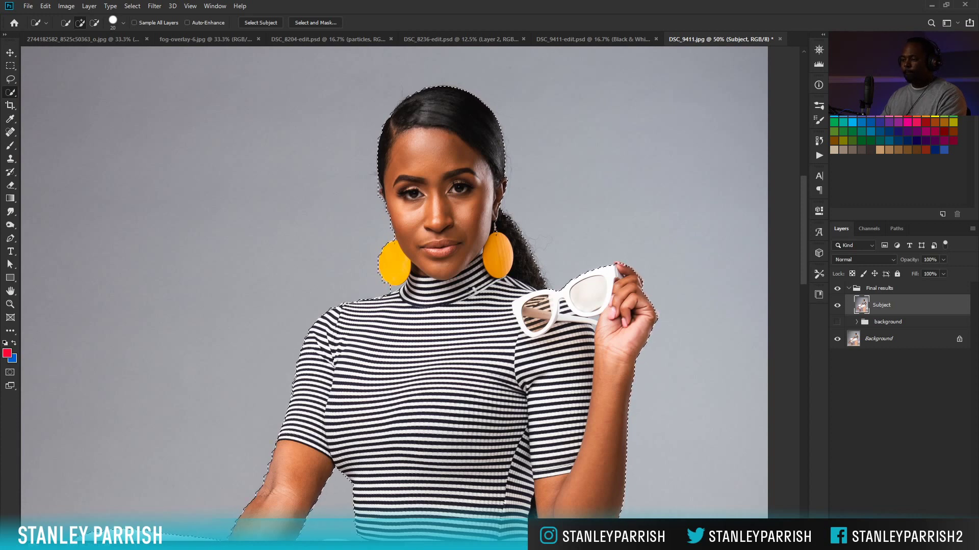
{"action": "scroll", "coordinate": [435, 295], "scroll_direction": "down", "scroll_amount": 3}
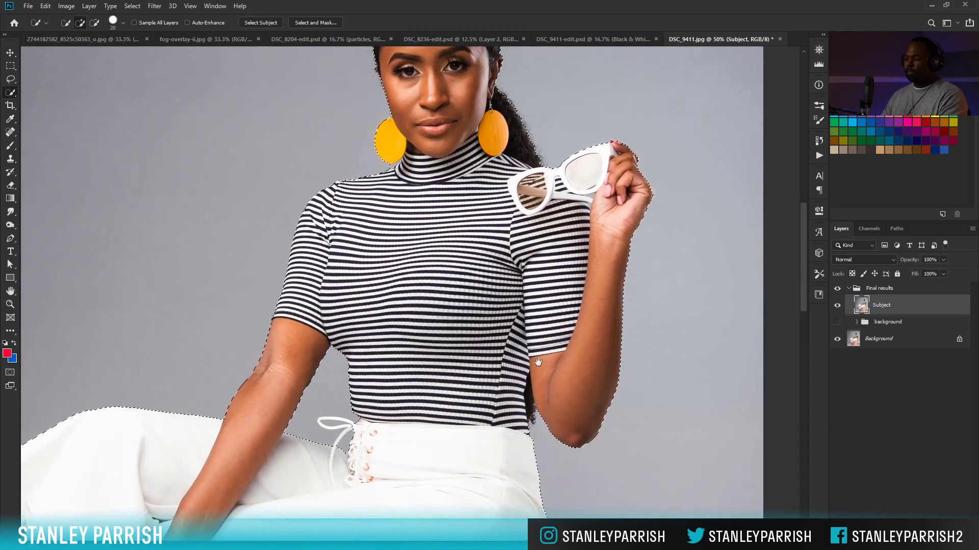
{"action": "scroll", "coordinate": [547, 343], "scroll_direction": "down", "scroll_amount": 3}
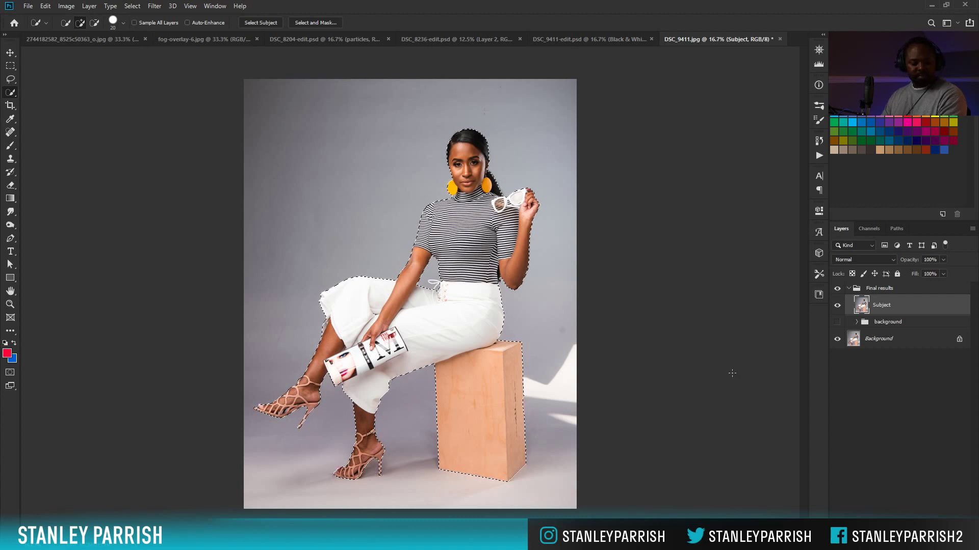
{"action": "key", "text": "ctrl+j"}
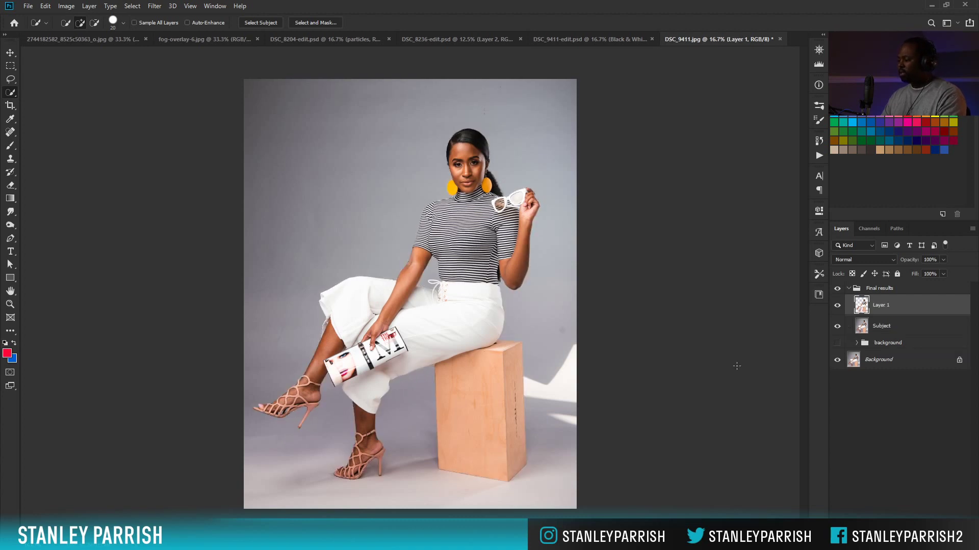
{"action": "key", "text": "v"}
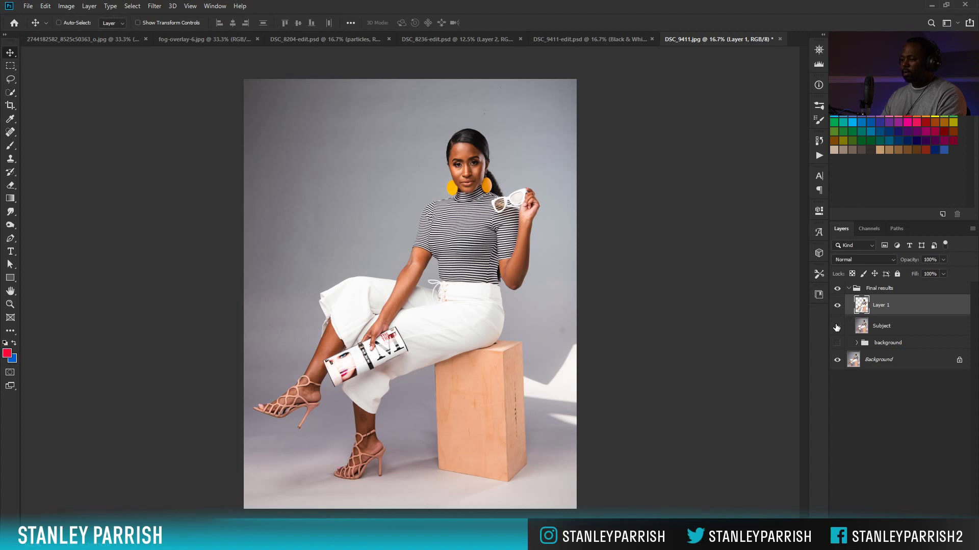
Hide the Subject layer and rename the cut-out layer as Model
{"action": "left_click", "coordinate": [837, 326]}
{"action": "double_click", "coordinate": [882, 306]}
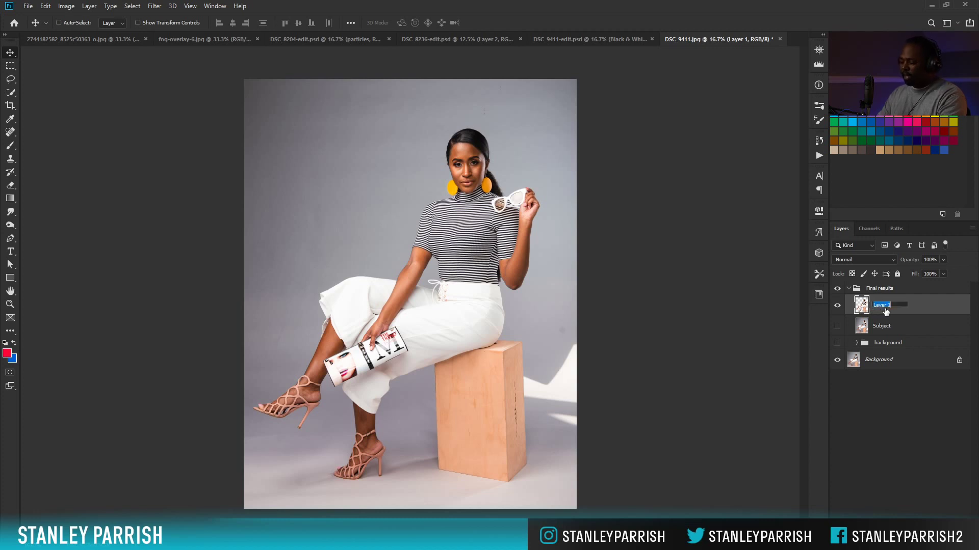
{"action": "type", "text": "Model"}
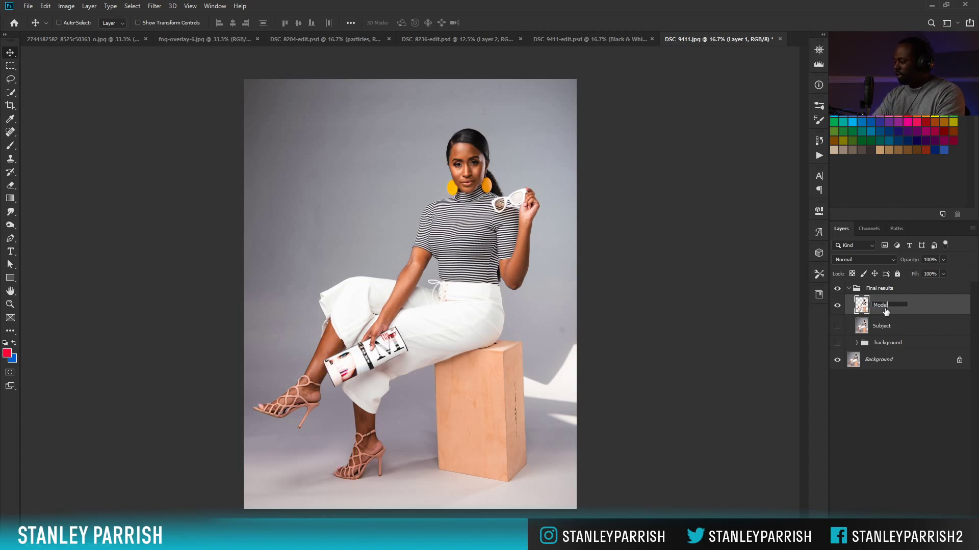
{"action": "key", "text": "Return"}
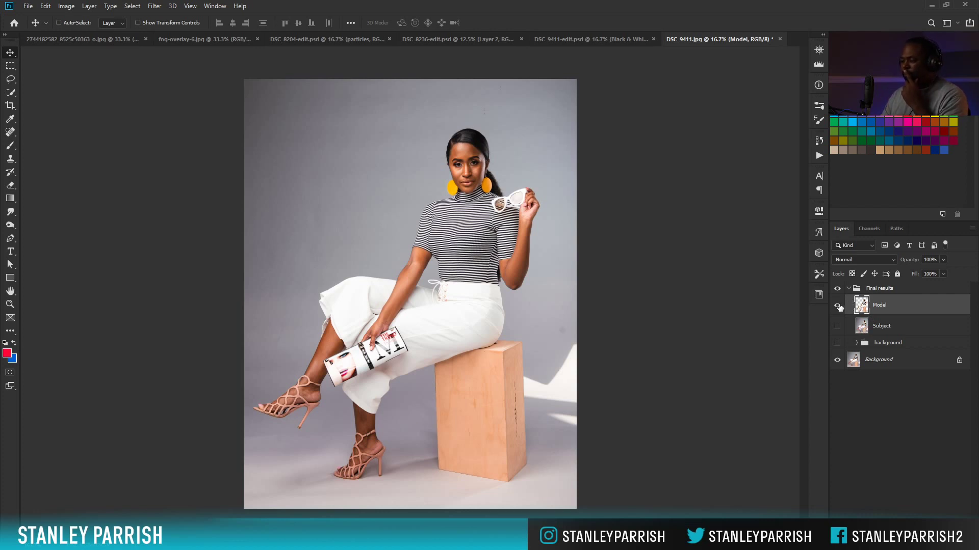
Show the background group and the Subject layer, and hide the Model layer
{"action": "left_click", "coordinate": [836, 343]}
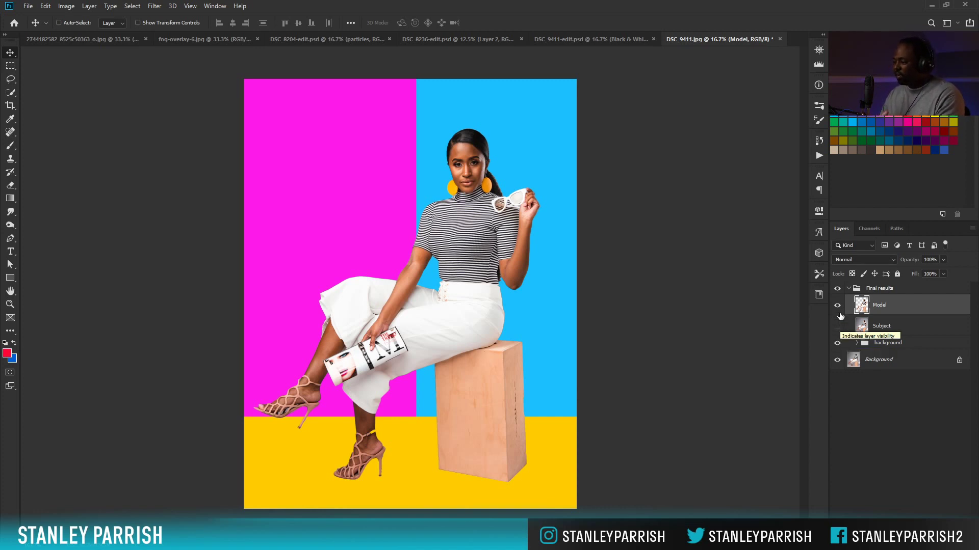
{"action": "left_click", "coordinate": [838, 327]}
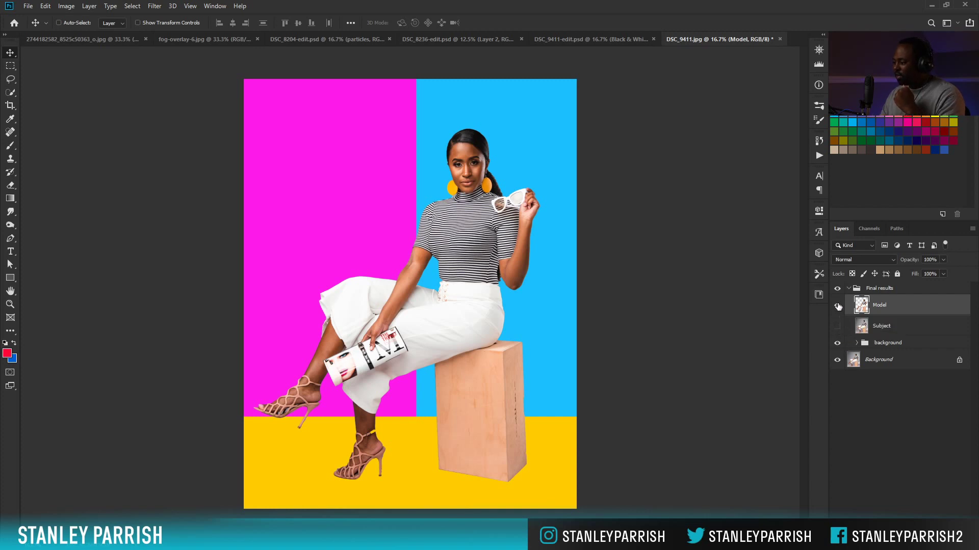
{"action": "left_click", "coordinate": [837, 326]}
{"action": "left_click", "coordinate": [837, 305]}
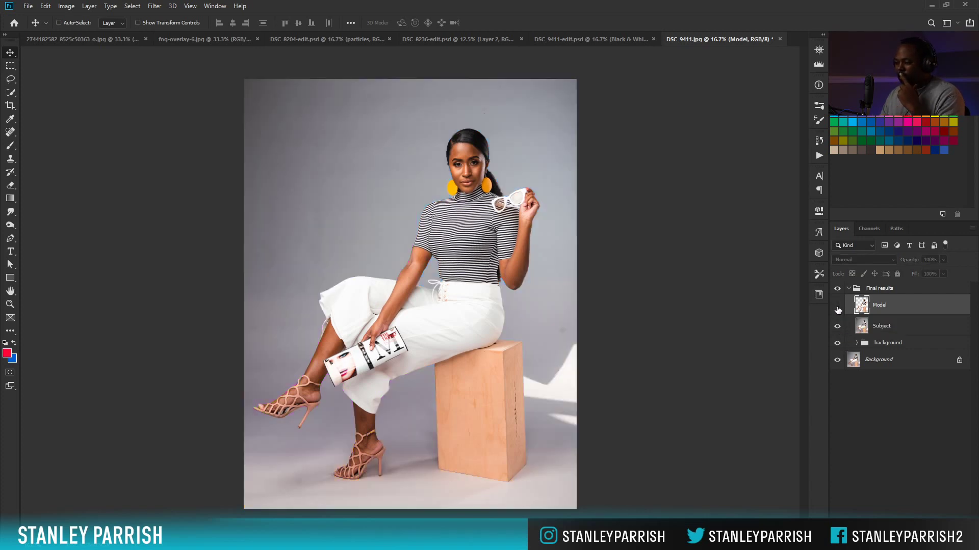
Duplicate the Subject layer and rename the copy as shadows
{"action": "left_click", "coordinate": [883, 332]}
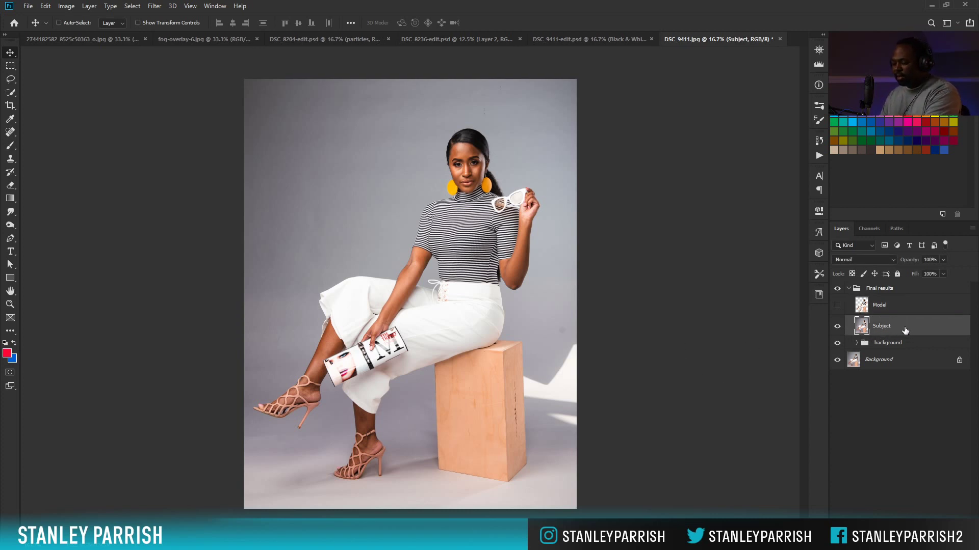
{"action": "key", "text": "ctrl+j"}
{"action": "double_click", "coordinate": [888, 326]}
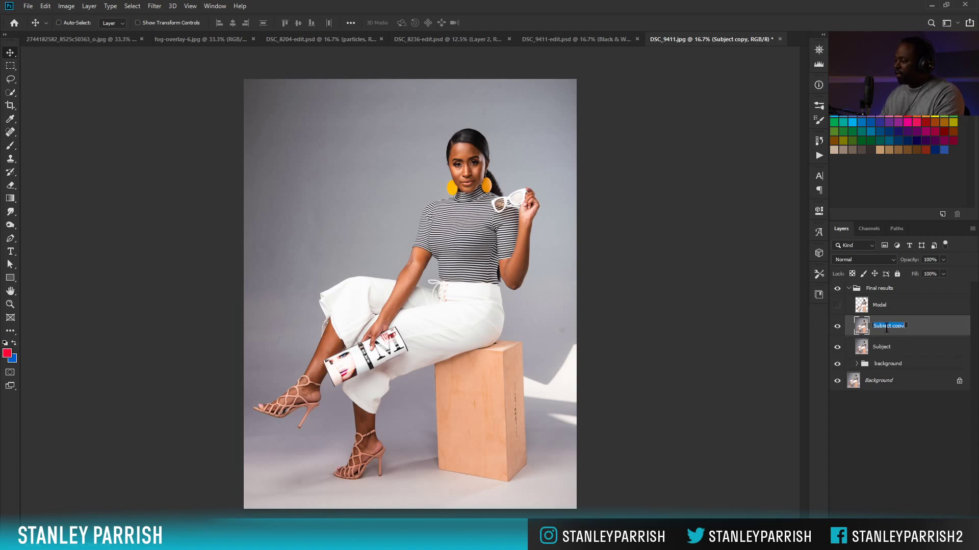
{"action": "type", "text": "shadows"}
{"action": "key", "text": "Return"}
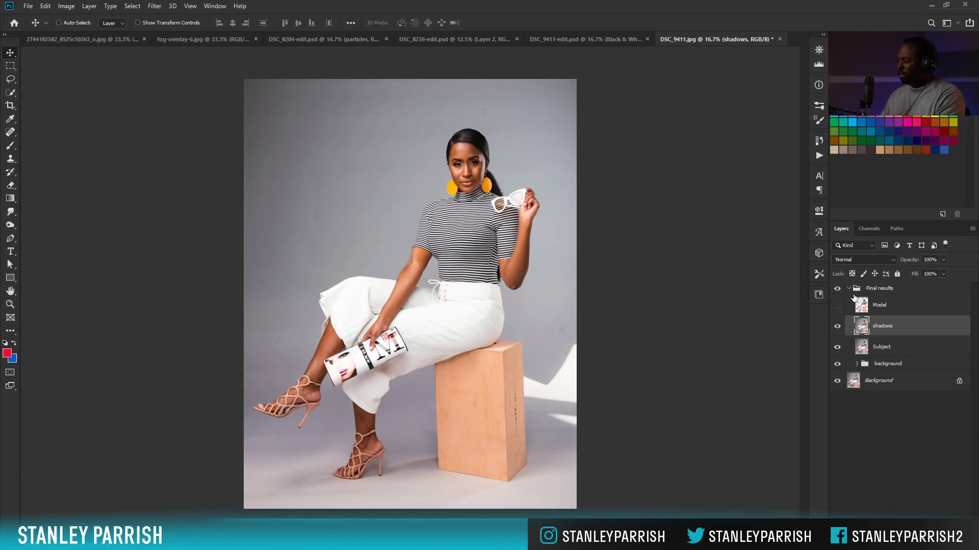
Turn the shadows layer black and white with Hue/Saturation, setting Saturation to -100
{"action": "key", "text": "ctrl+u"}
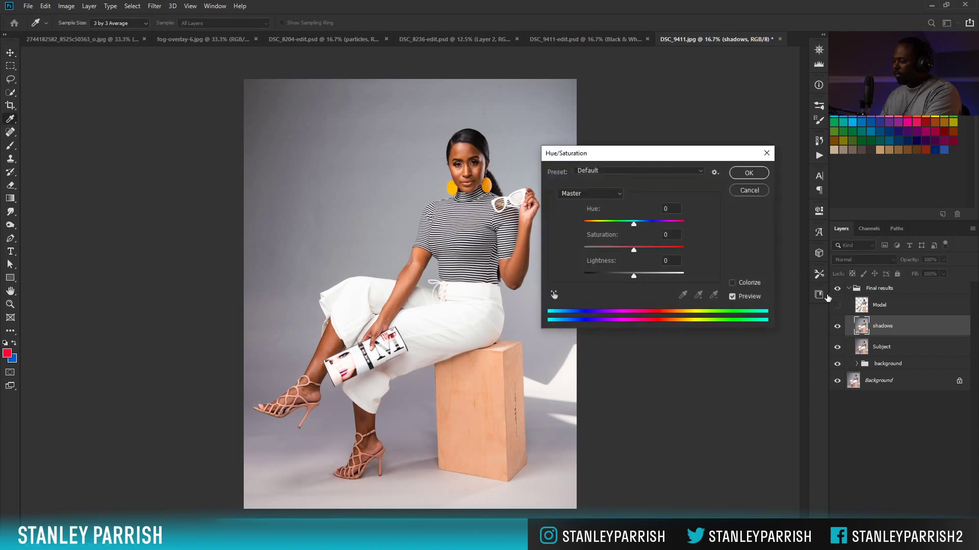
{"action": "left_click_drag", "start_coordinate": [634, 250], "coordinate": [569, 254]}
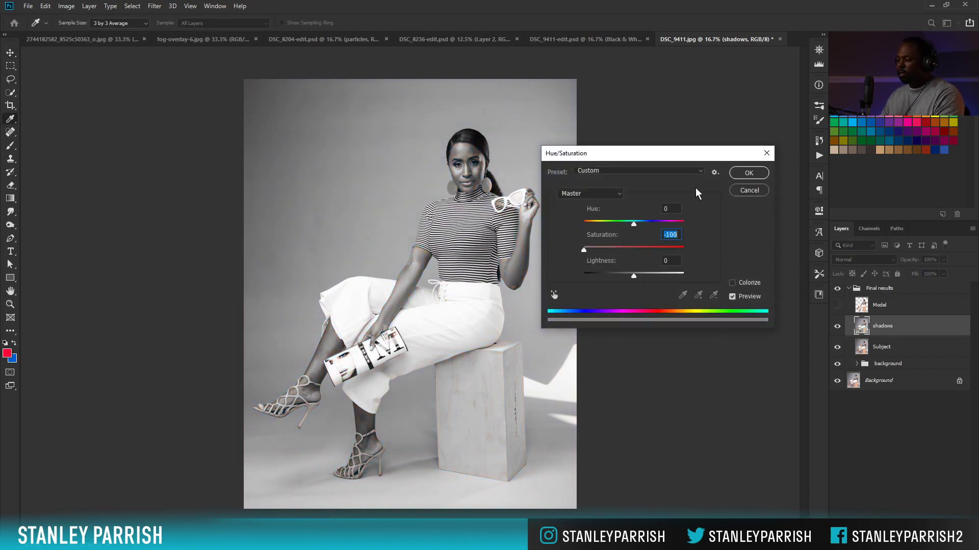
{"action": "left_click", "coordinate": [749, 173]}
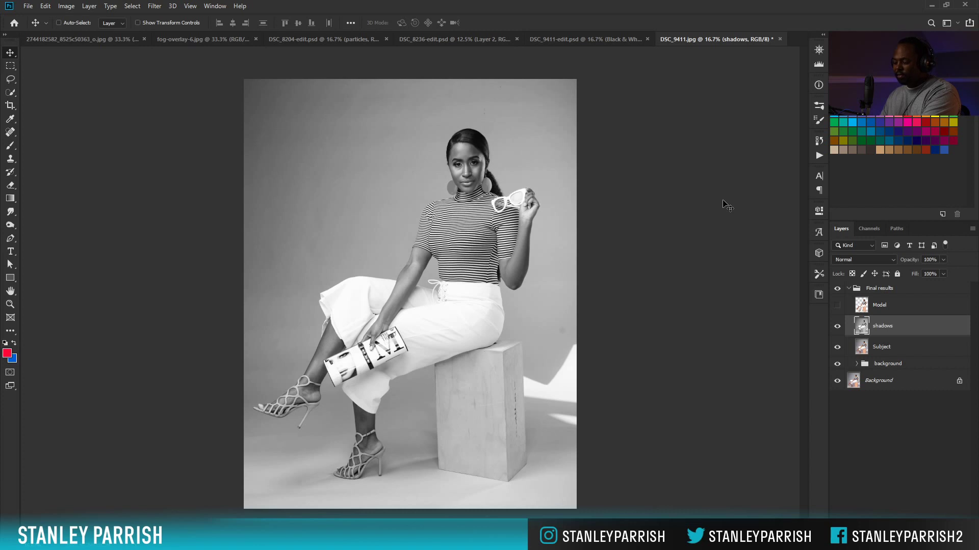
Increase the shadows layer's contrast with Levels, setting the black input to 96 and the white input to 190
{"action": "key", "text": "ctrl+l"}
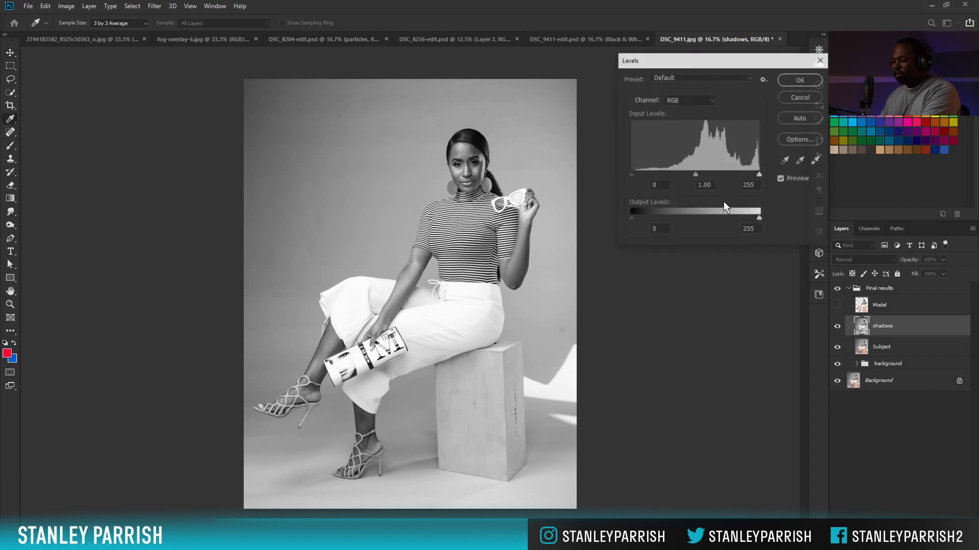
{"action": "left_click_drag", "start_coordinate": [632, 174], "coordinate": [669, 173]}
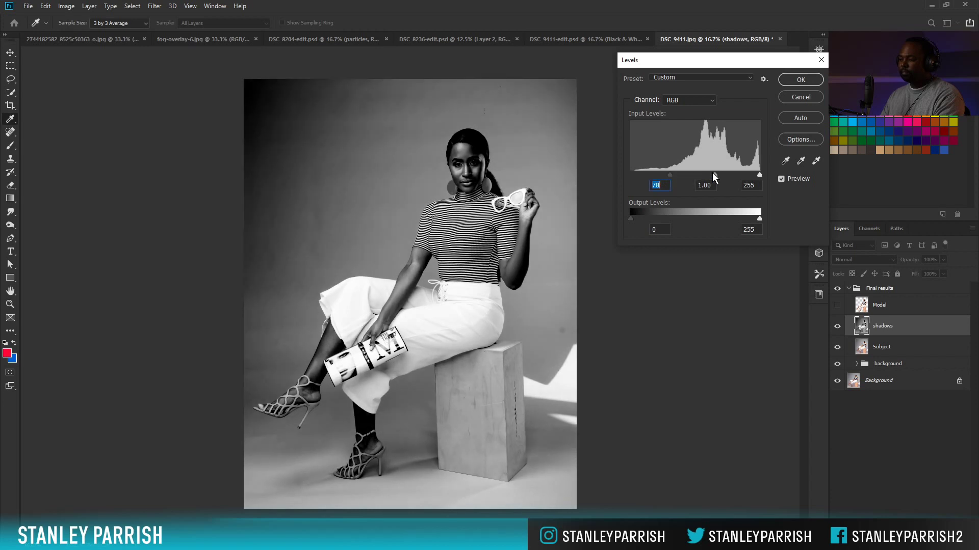
{"action": "left_click_drag", "start_coordinate": [759, 174], "coordinate": [739, 174]}
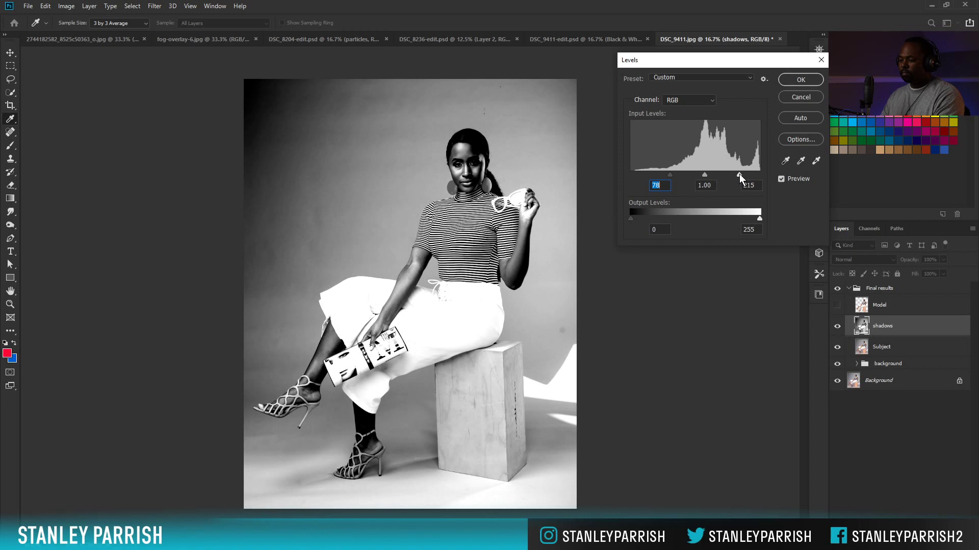
{"action": "left_click_drag", "start_coordinate": [739, 173], "coordinate": [679, 172]}
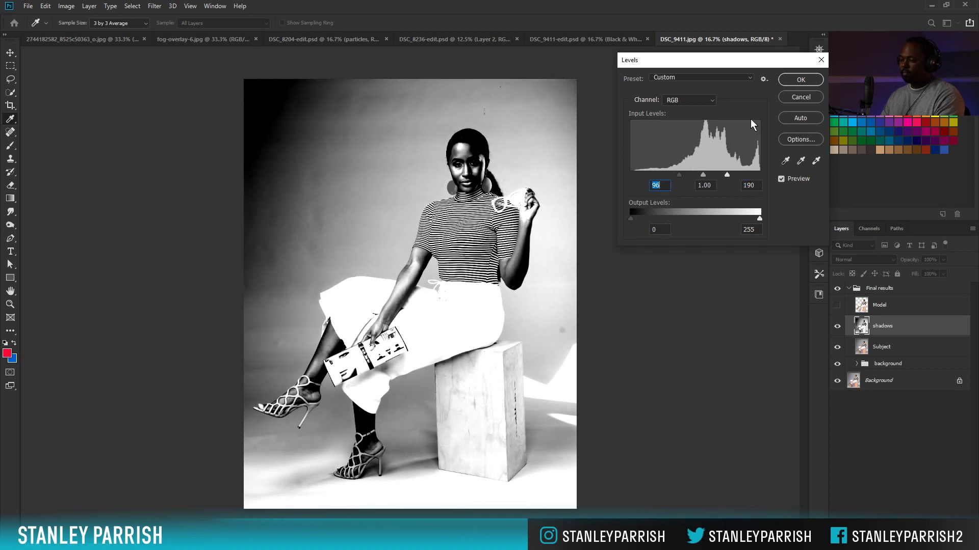
{"action": "left_click", "coordinate": [789, 80]}
Hide the Subject layer and show the Model layer above the shadows layer
{"action": "key", "text": "v"}
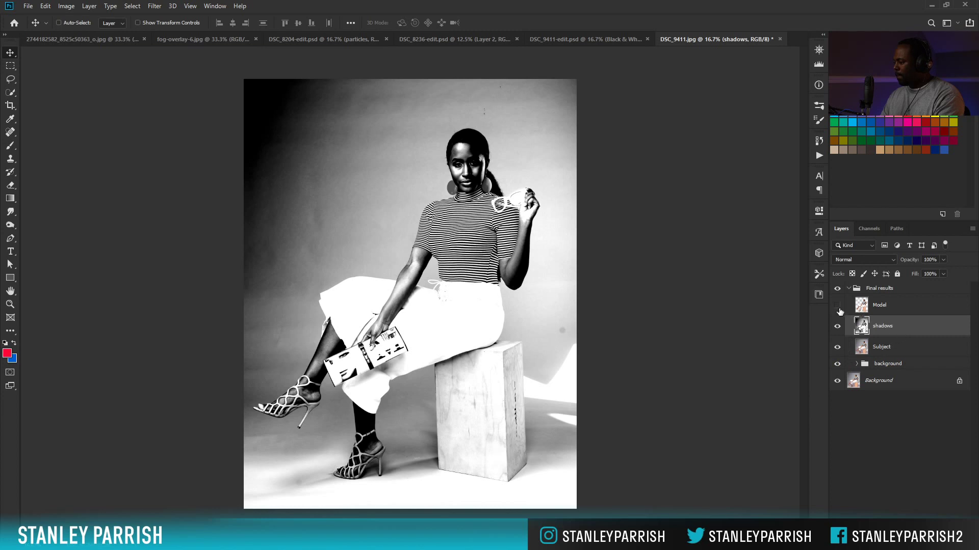
{"action": "left_click", "coordinate": [837, 348]}
{"action": "left_click", "coordinate": [836, 305]}
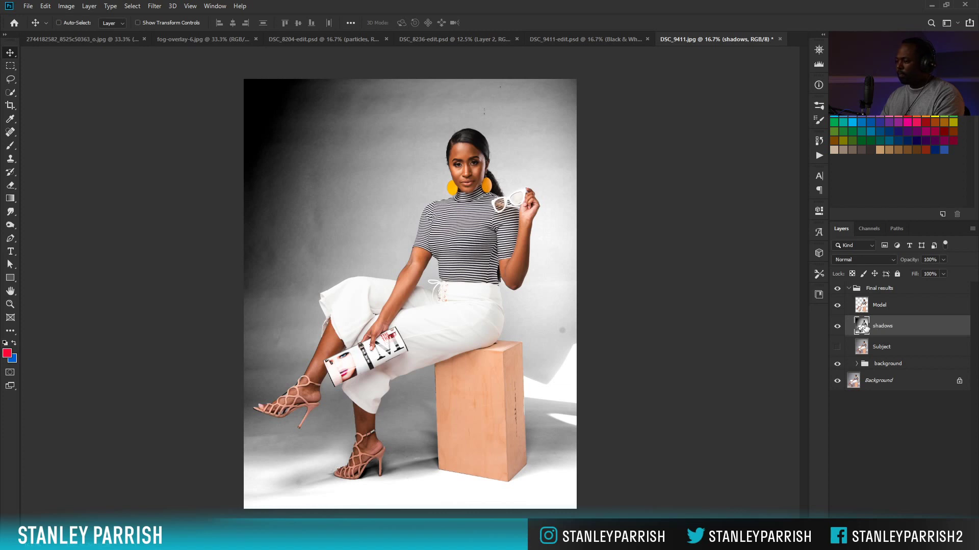
Blend out the shadows layer's light tones with Blend If, splitting This Layer's white slider to 33 / 247
{"action": "double_click", "coordinate": [920, 330]}
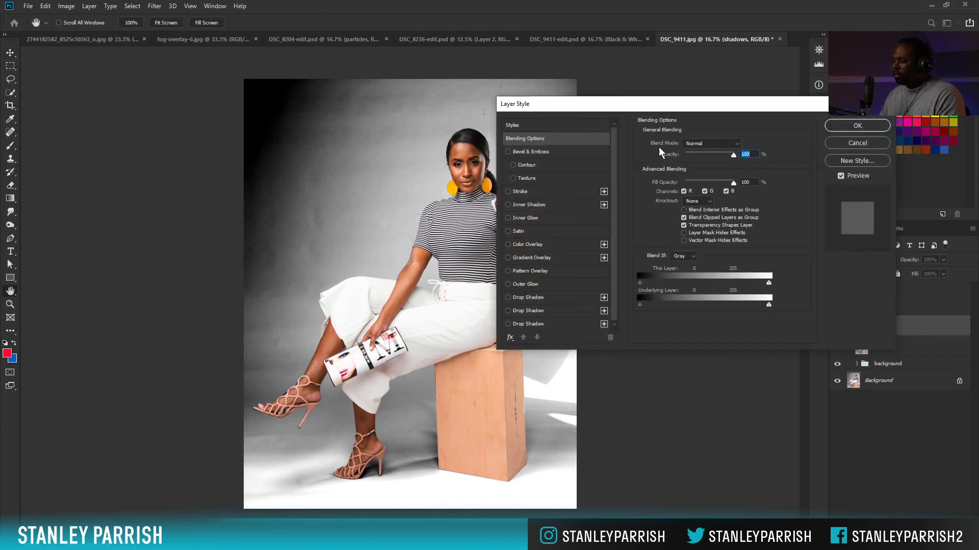
{"action": "left_click", "coordinate": [552, 139]}
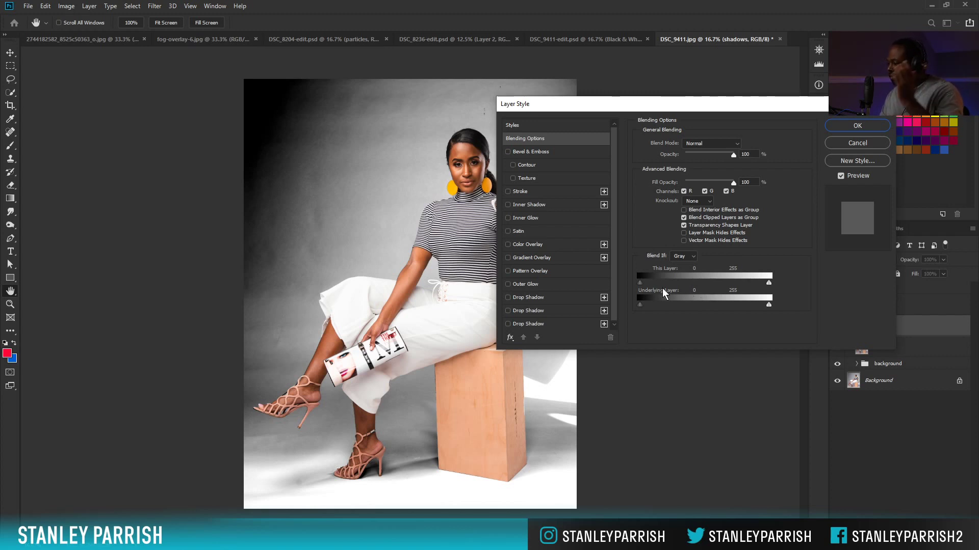
{"action": "left_click_drag", "start_coordinate": [639, 285], "coordinate": [613, 284]}
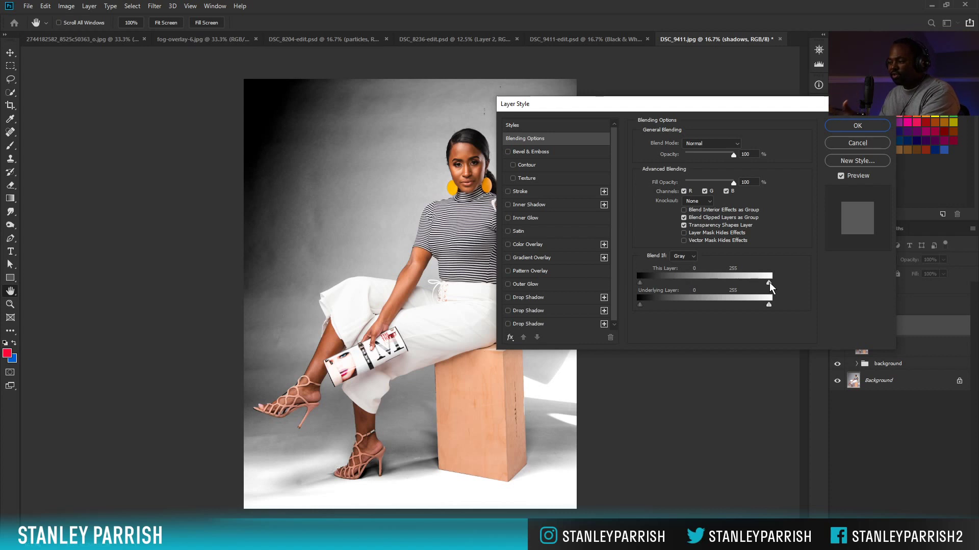
{"action": "left_click_drag", "start_coordinate": [769, 286], "coordinate": [766, 286]}
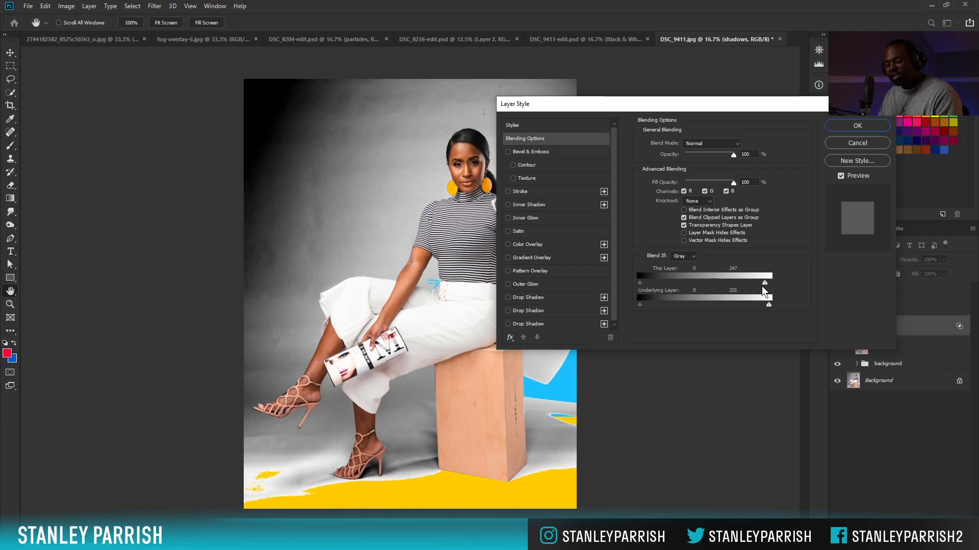
{"action": "key", "text": "alt"}
{"action": "left_click_drag", "start_coordinate": [763, 284], "coordinate": [734, 288]}
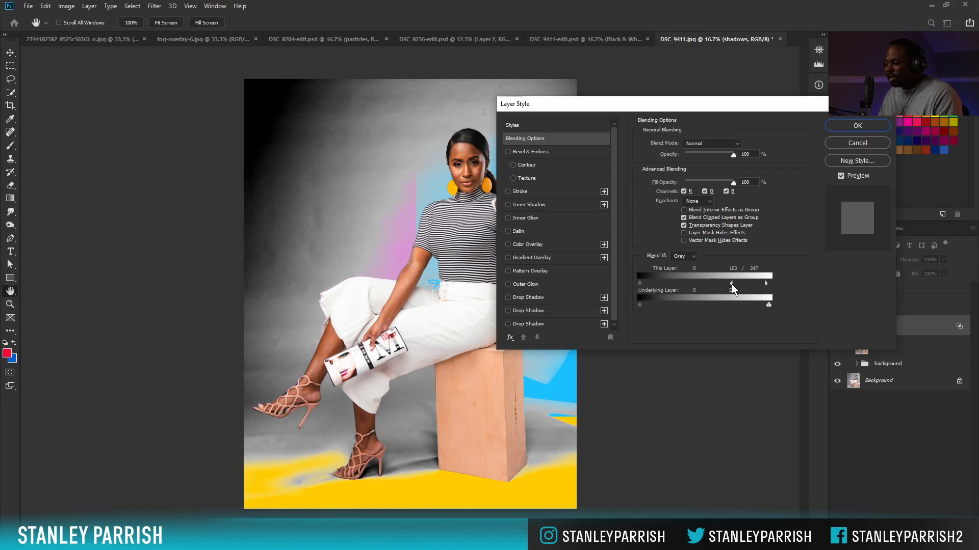
{"action": "left_click_drag", "start_coordinate": [732, 288], "coordinate": [657, 288]}
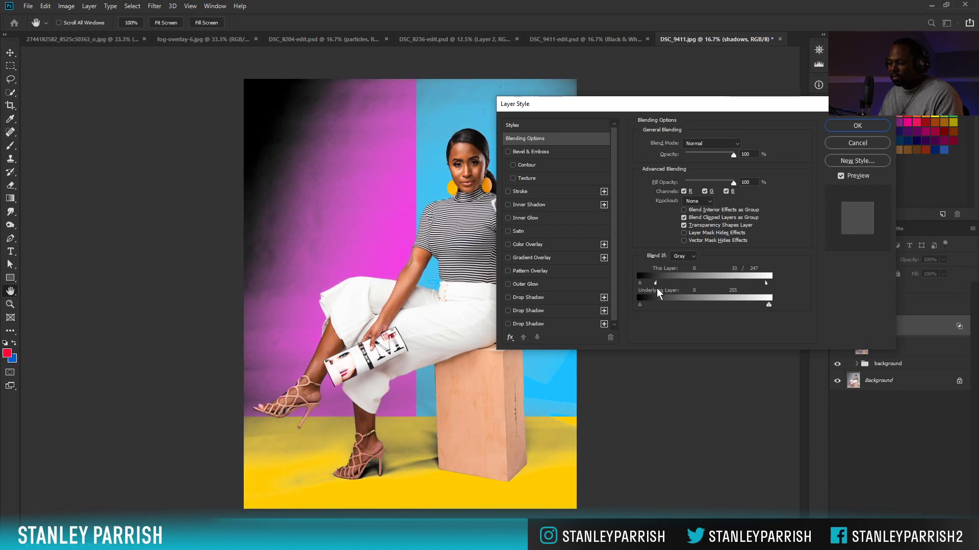
{"action": "left_click", "coordinate": [860, 125]}
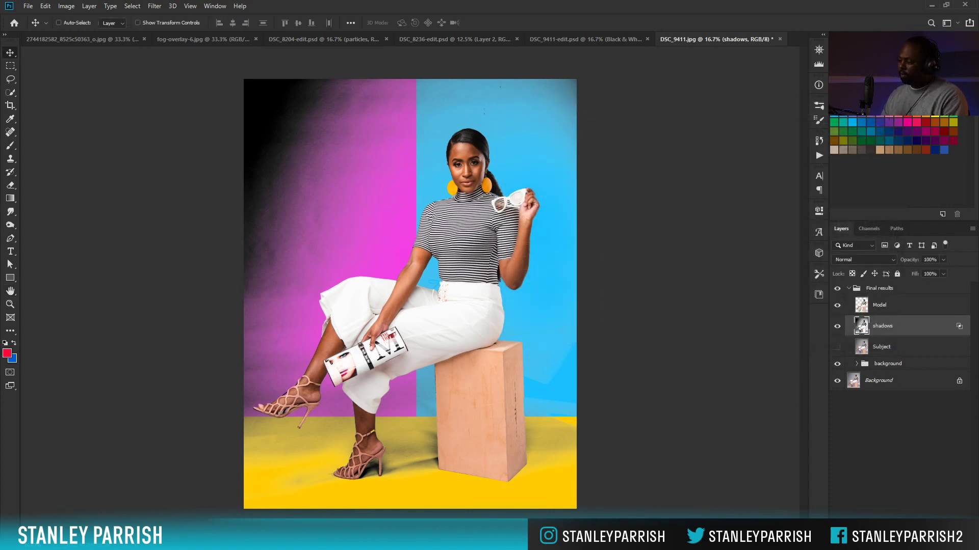
Add a mask to the shadows layer and paint it black with a 1000 px brush over the magenta and blue walls, keeping the floor shadows
{"action": "left_click", "coordinate": [917, 501]}
{"action": "key", "text": "d"}
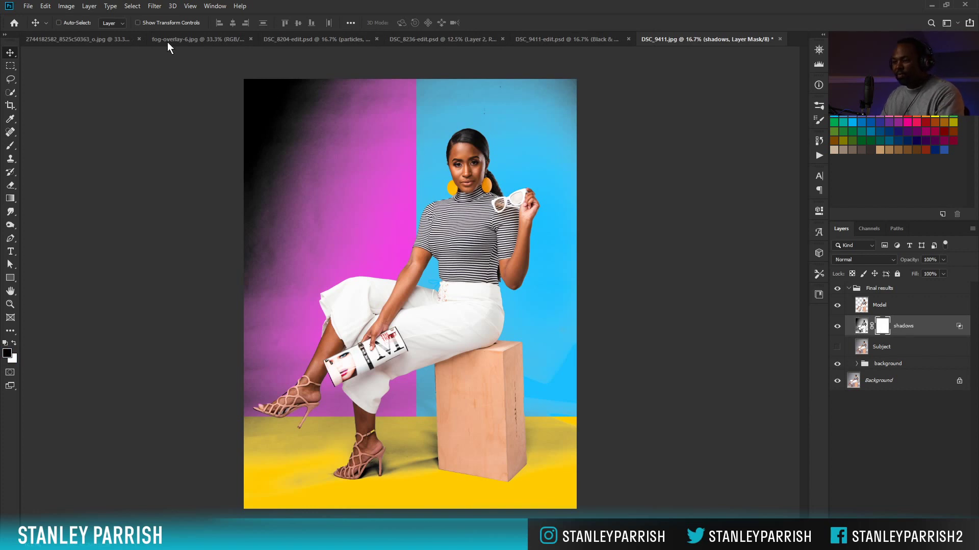
{"action": "key", "text": "b"}
{"action": "key", "text": "bracketright"}
{"action": "key", "text": "bracketright"}
{"action": "key", "text": "bracketright"}
{"action": "key", "text": "bracketright"}
{"action": "key", "text": "bracketright"}
{"action": "key", "text": "bracketright"}
{"action": "key", "text": "bracketright"}
{"action": "key", "text": "bracketright"}
{"action": "key", "text": "bracketright"}
{"action": "key", "text": "bracketright"}
{"action": "key", "text": "bracketright"}
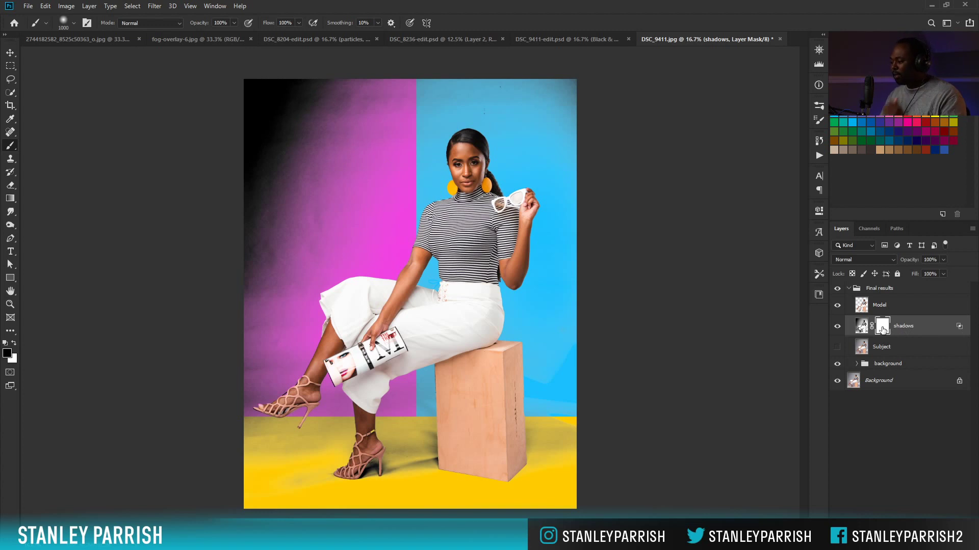
{"action": "mouse_move", "coordinate": [339, 124]}
{"action": "left_mouse_down"}
{"action": "mouse_move", "coordinate": [310, 116]}
{"action": "mouse_move", "coordinate": [267, 66]}
{"action": "mouse_move", "coordinate": [387, 117]}
{"action": "left_mouse_up"}
{"action": "mouse_move", "coordinate": [265, 179]}
{"action": "left_mouse_down"}
{"action": "mouse_move", "coordinate": [243, 250]}
{"action": "mouse_move", "coordinate": [286, 243]}
{"action": "mouse_move", "coordinate": [260, 262]}
{"action": "mouse_move", "coordinate": [276, 253]}
{"action": "mouse_move", "coordinate": [245, 306]}
{"action": "mouse_move", "coordinate": [254, 328]}
{"action": "mouse_move", "coordinate": [291, 329]}
{"action": "mouse_move", "coordinate": [418, 234]}
{"action": "left_mouse_up"}
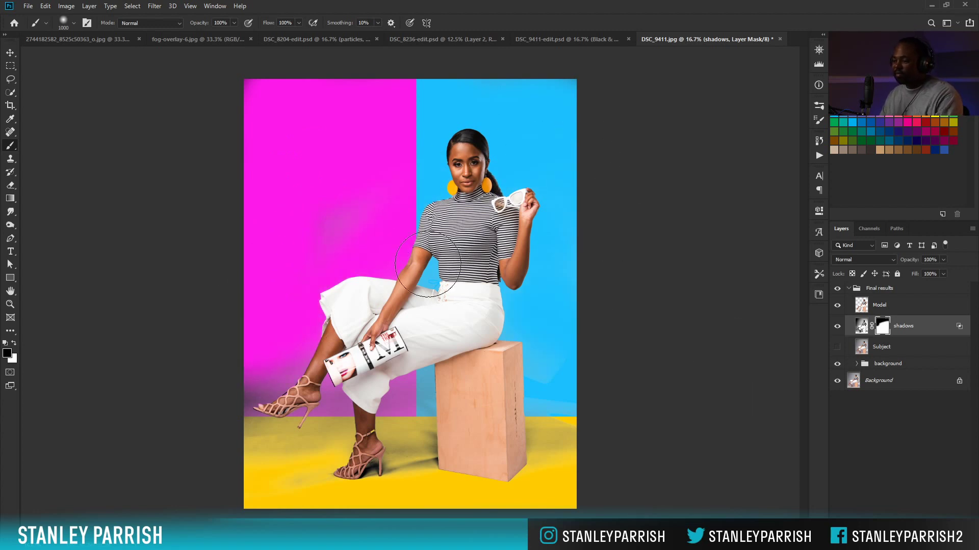
{"action": "mouse_move", "coordinate": [367, 327]}
{"action": "left_mouse_down"}
{"action": "mouse_move", "coordinate": [270, 397]}
{"action": "mouse_move", "coordinate": [270, 433]}
{"action": "mouse_move", "coordinate": [368, 370]}
{"action": "mouse_move", "coordinate": [353, 41]}
{"action": "mouse_move", "coordinate": [674, 175]}
{"action": "left_mouse_up"}
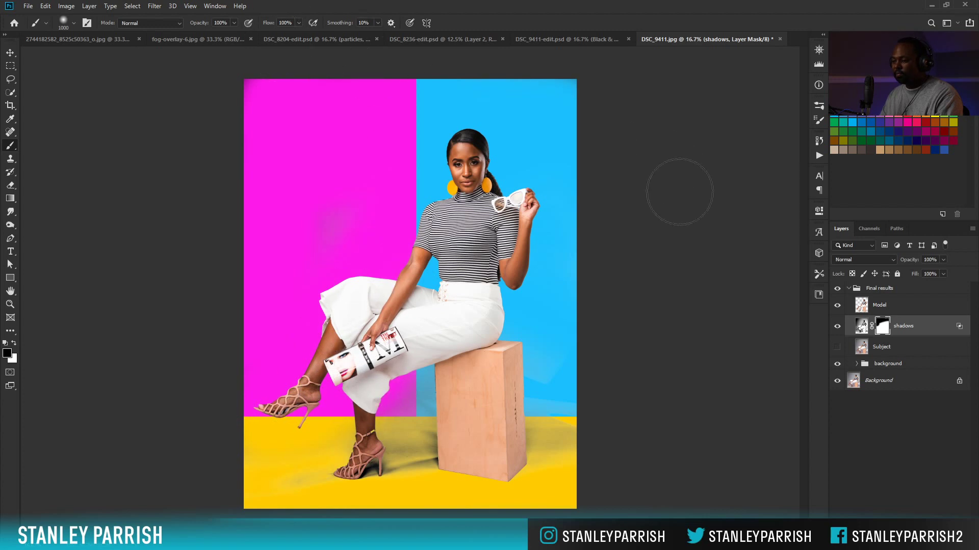
{"action": "mouse_move", "coordinate": [580, 389]}
{"action": "left_mouse_down"}
{"action": "mouse_move", "coordinate": [541, 367]}
{"action": "mouse_move", "coordinate": [538, 342]}
{"action": "left_mouse_up"}
{"action": "left_click_drag", "start_coordinate": [386, 213], "coordinate": [337, 224]}
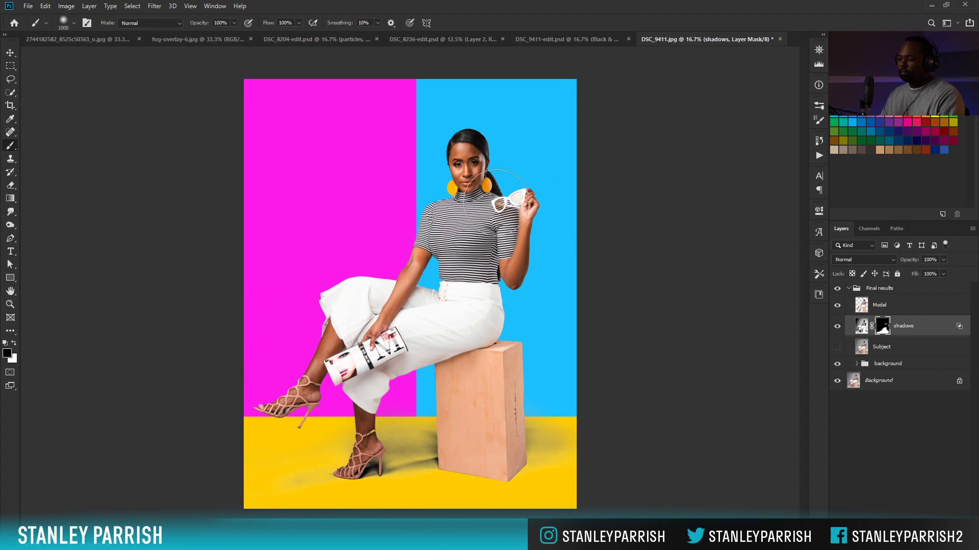
Set the shadows layer's blend mode to Multiply and its opacity to 37%
{"action": "left_click", "coordinate": [11, 52]}
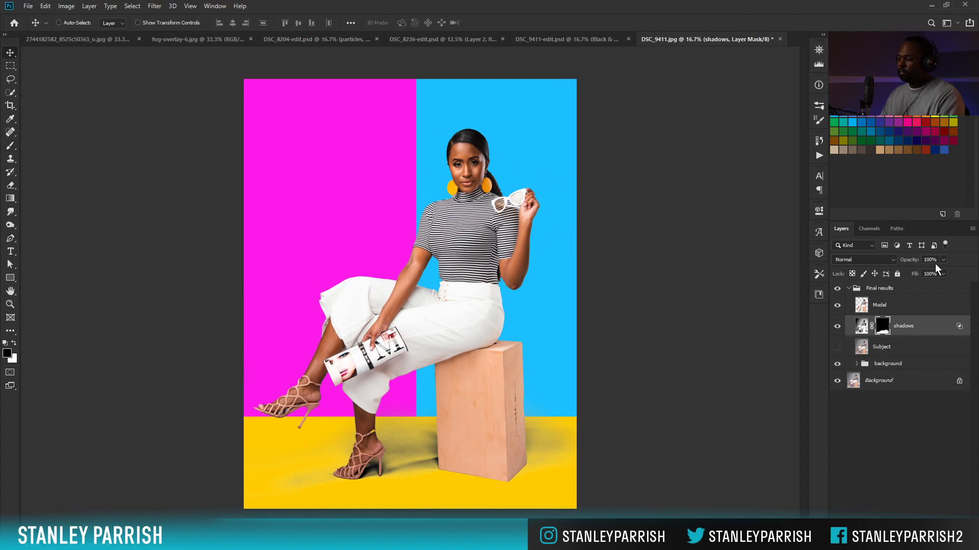
{"action": "left_click", "coordinate": [861, 326]}
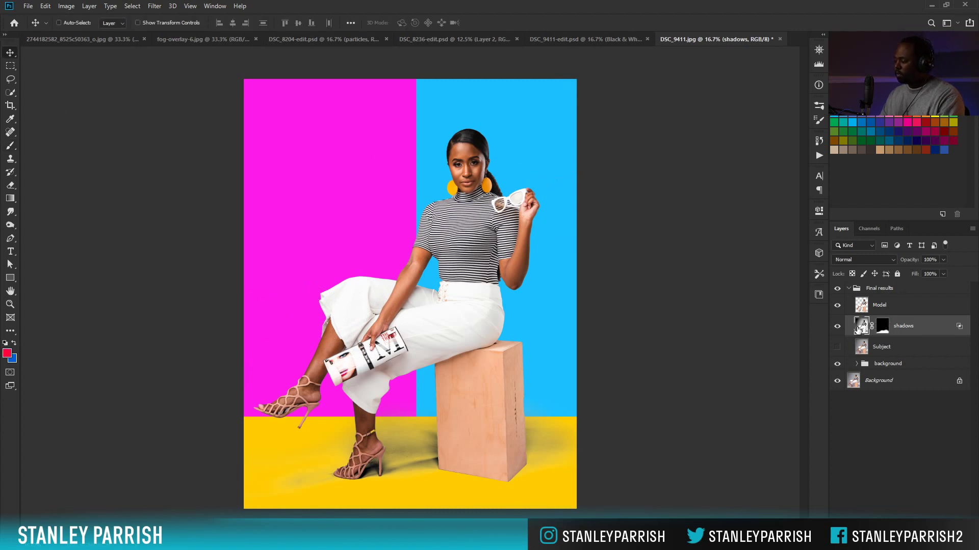
{"action": "left_click", "coordinate": [894, 261]}
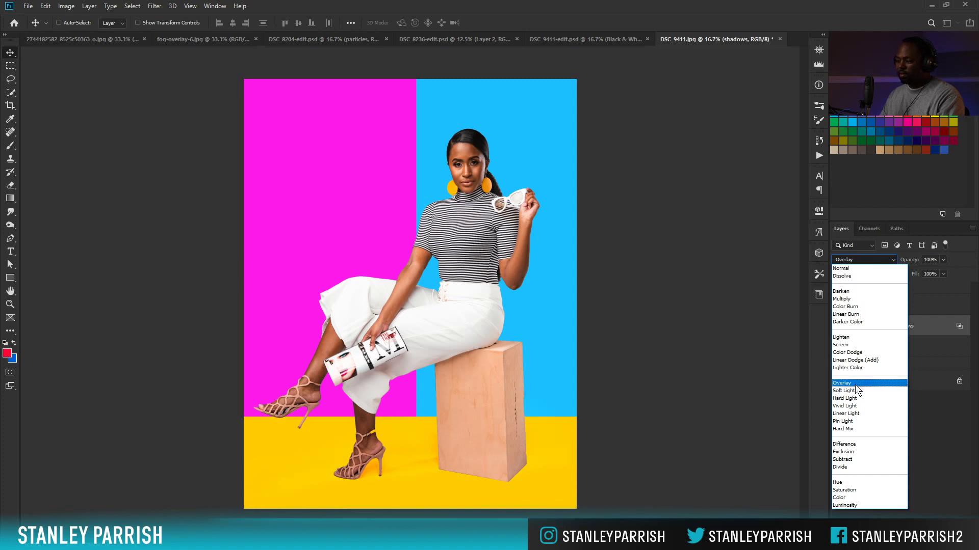
{"action": "left_click", "coordinate": [850, 299]}
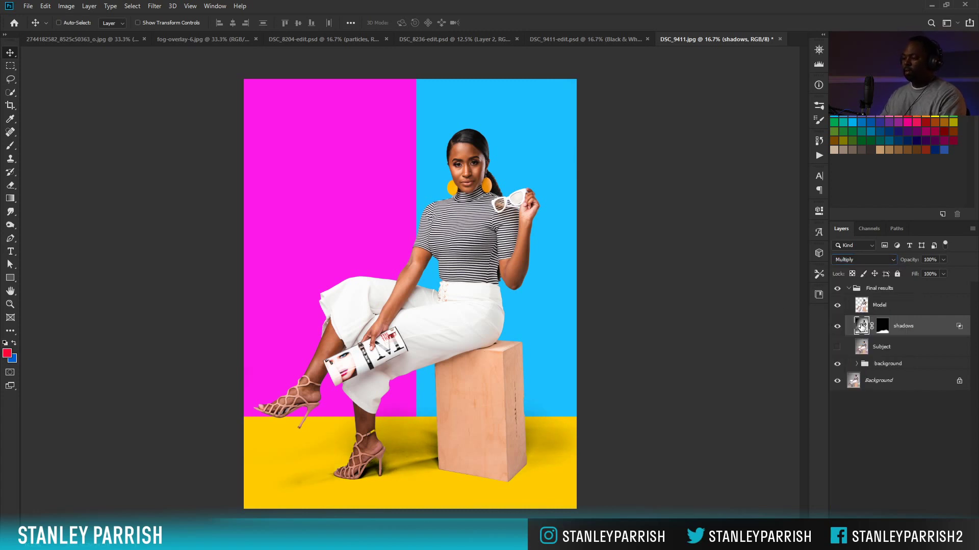
{"action": "left_click", "coordinate": [944, 260]}
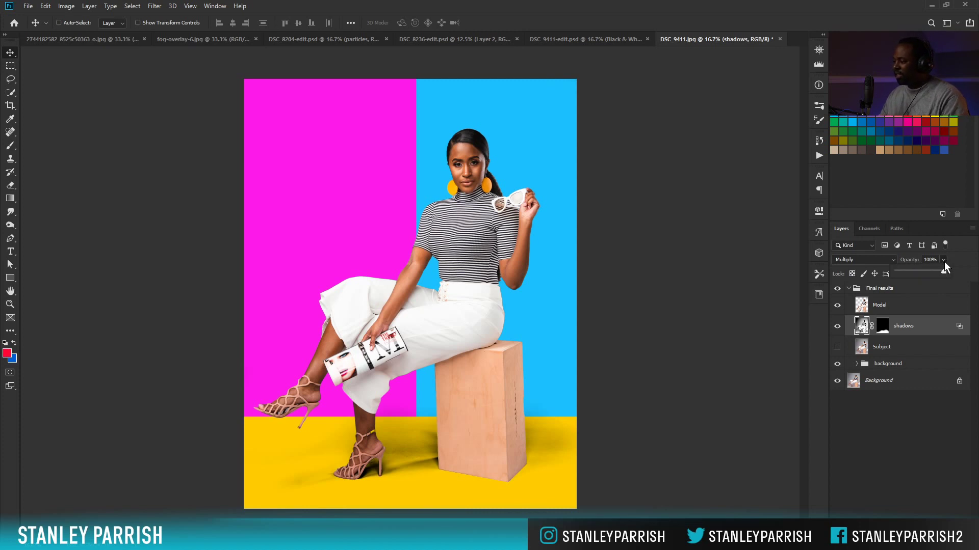
{"action": "mouse_move", "coordinate": [934, 273]}
{"action": "left_mouse_down"}
{"action": "mouse_move", "coordinate": [908, 274]}
{"action": "mouse_move", "coordinate": [919, 274]}
{"action": "left_mouse_up"}
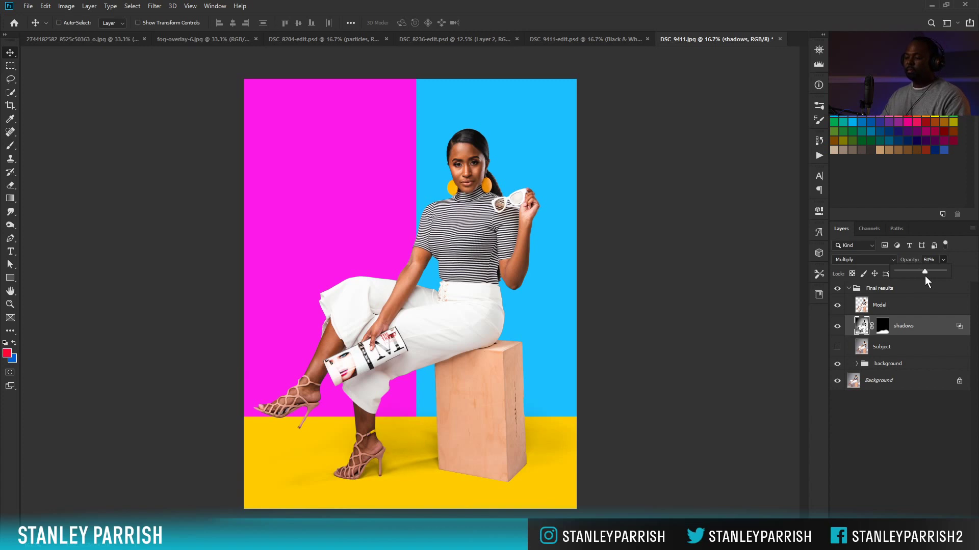
{"action": "left_click_drag", "start_coordinate": [917, 284], "coordinate": [916, 284]}
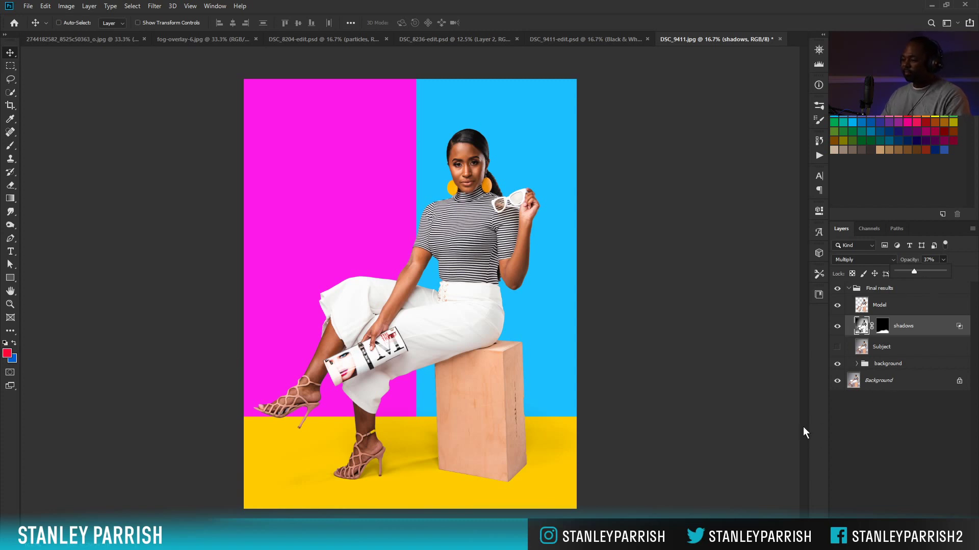
{"action": "left_click", "coordinate": [921, 450]}
Examine the layers inside the subject and grade groups of DSC_9411-edit.psd, and return to DSC_9411.jpg
{"action": "left_click", "coordinate": [607, 39]}
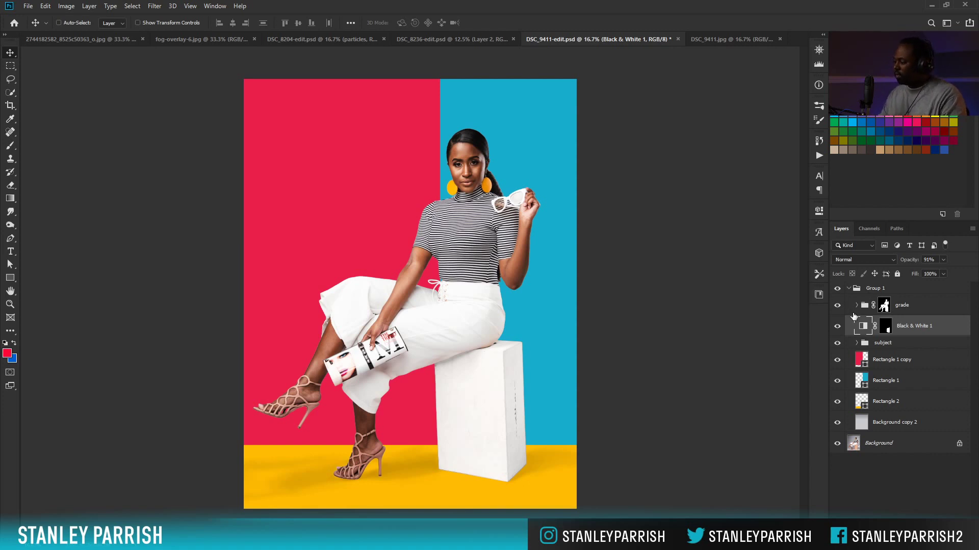
{"action": "left_click", "coordinate": [855, 343]}
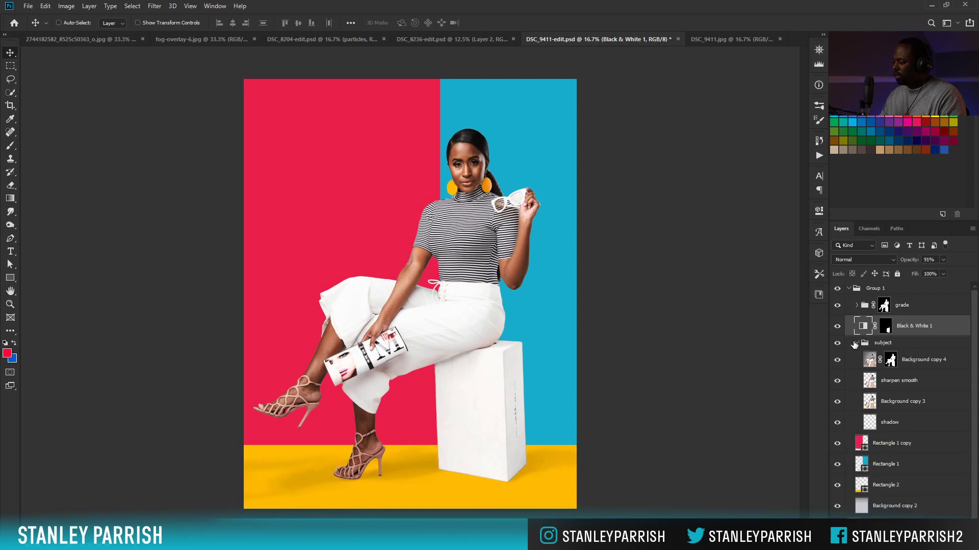
{"action": "left_click", "coordinate": [856, 305]}
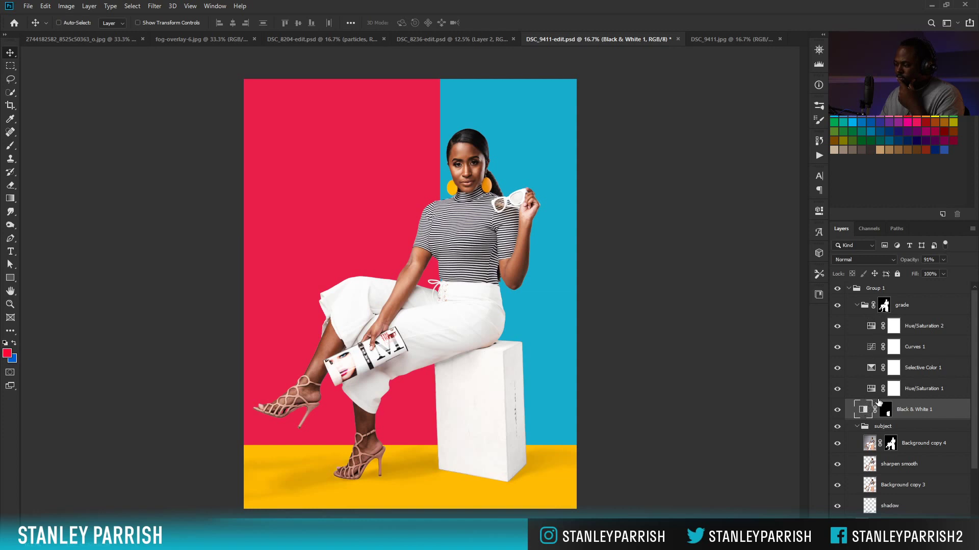
{"action": "left_click", "coordinate": [712, 38]}
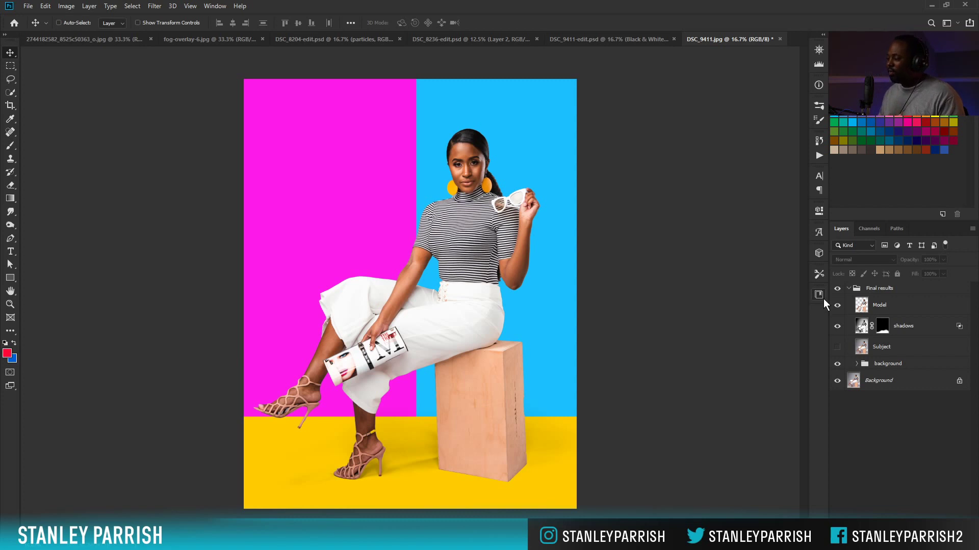
Add a Black & White adjustment layer with the default preset above the Model layer
{"action": "left_click", "coordinate": [868, 308]}
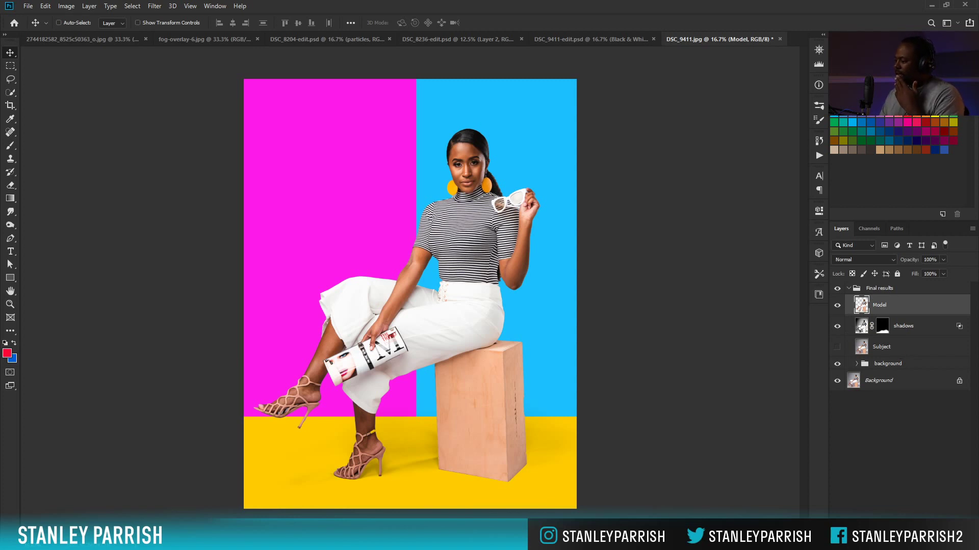
{"action": "left_click", "coordinate": [914, 545]}
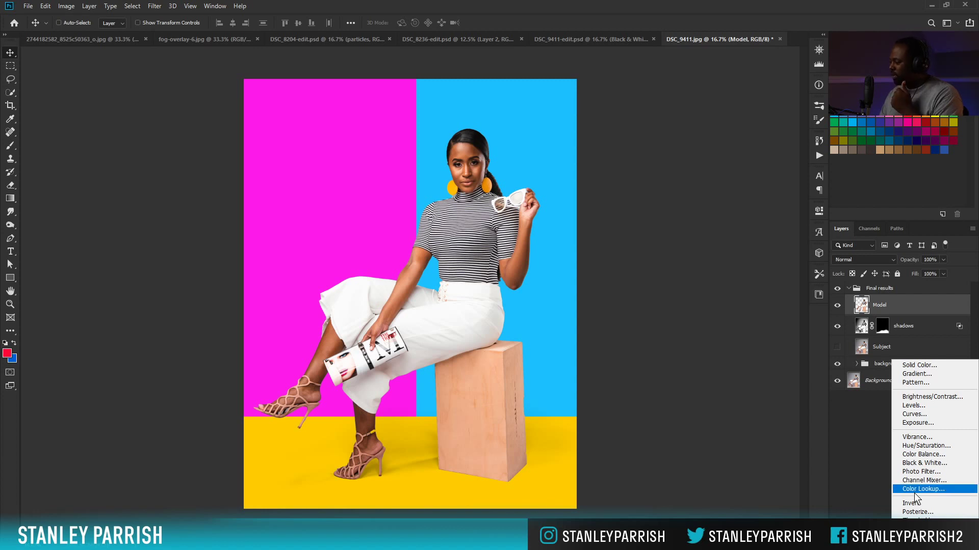
{"action": "left_click", "coordinate": [920, 464]}
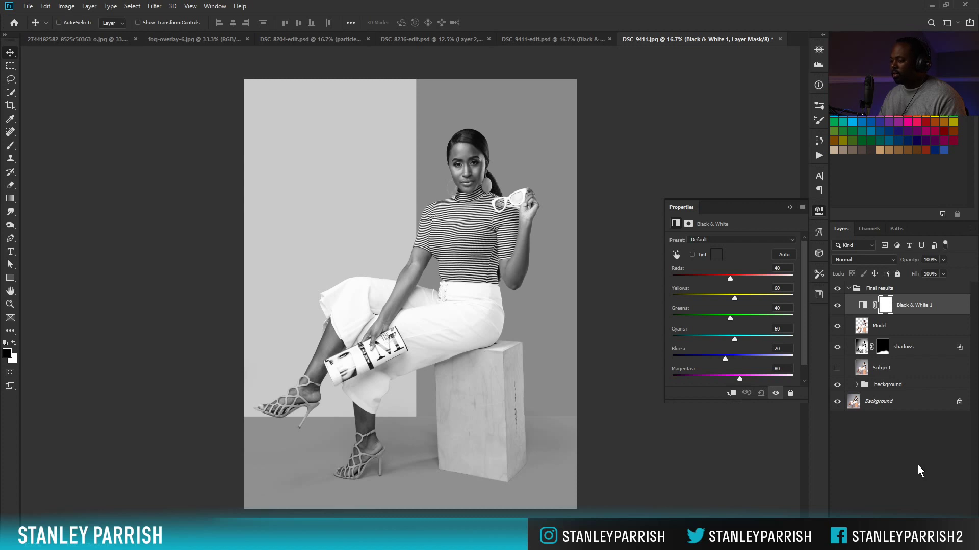
{"action": "left_click", "coordinate": [790, 208]}
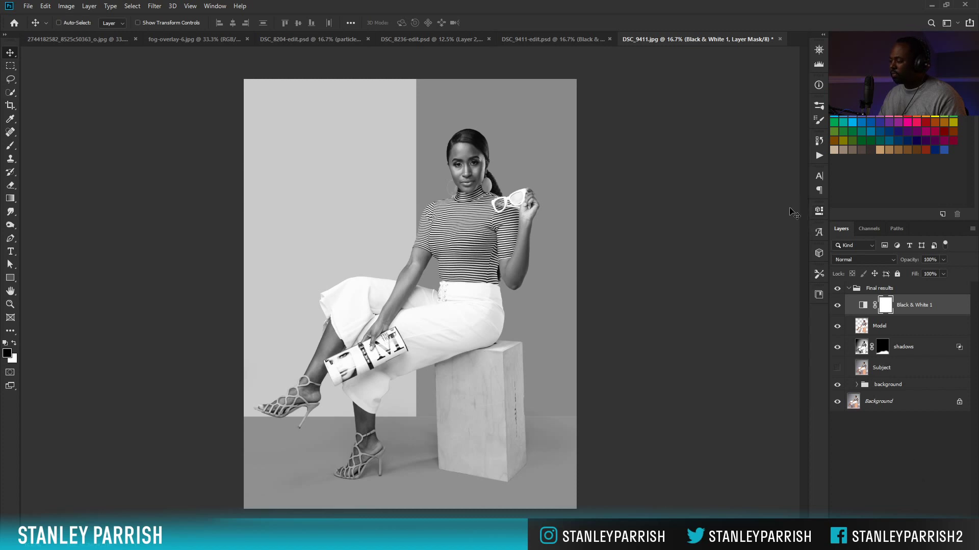
{"action": "left_click", "coordinate": [861, 306]}
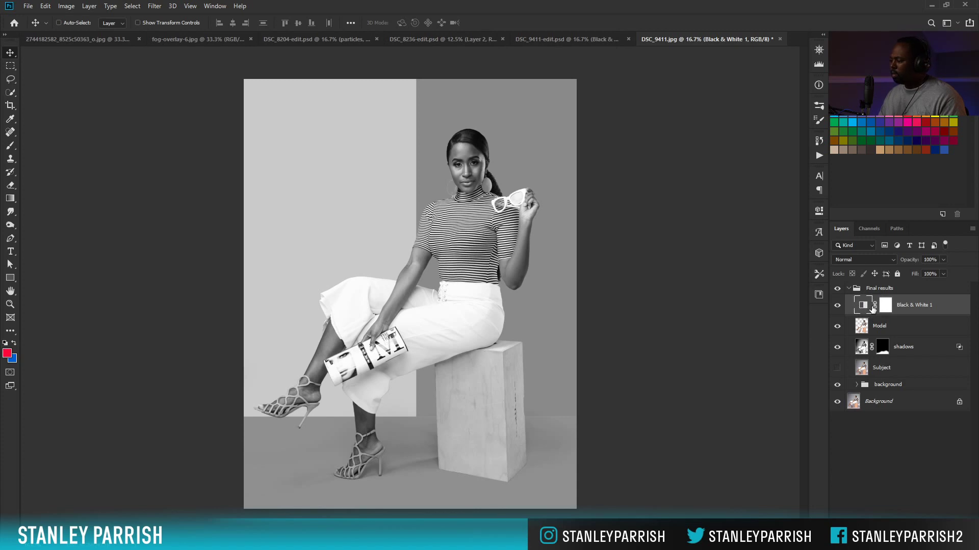
Select the wooden box on the Model layer with the Quick Selection tool
{"action": "left_click", "coordinate": [11, 93]}
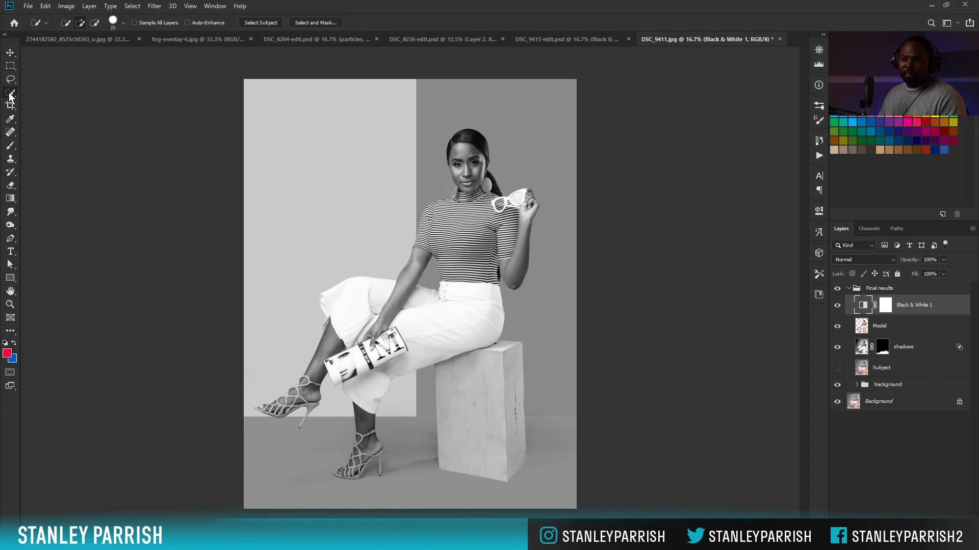
{"action": "left_click", "coordinate": [863, 326]}
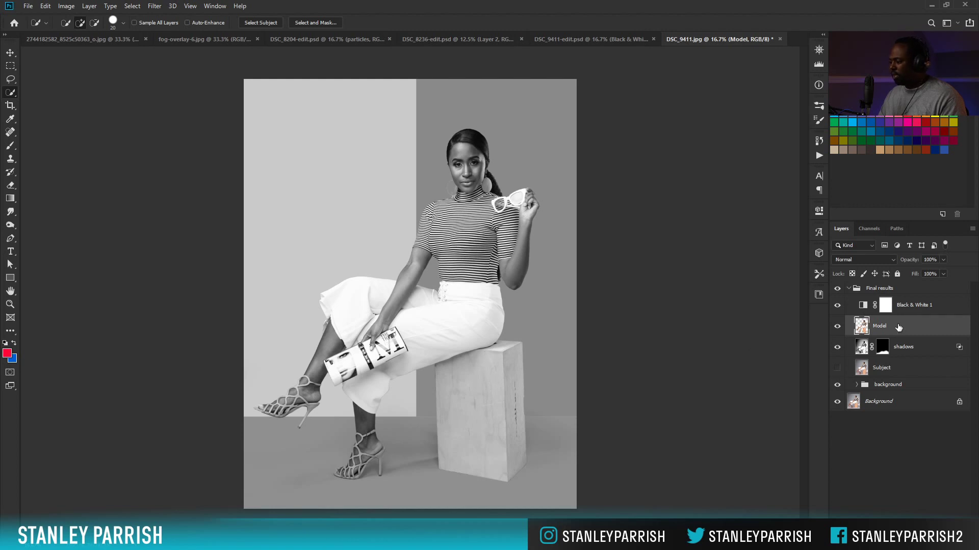
{"action": "left_click_drag", "start_coordinate": [467, 407], "coordinate": [475, 392]}
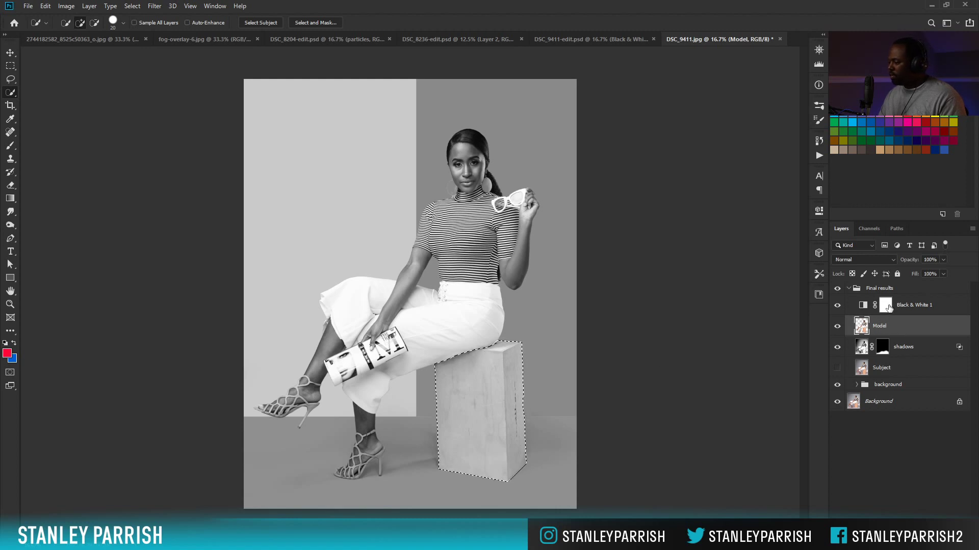
Fill the box selection with black on the Black & White mask, deselect, and invert the mask to limit the adjustment to the box
{"action": "left_click", "coordinate": [887, 307]}
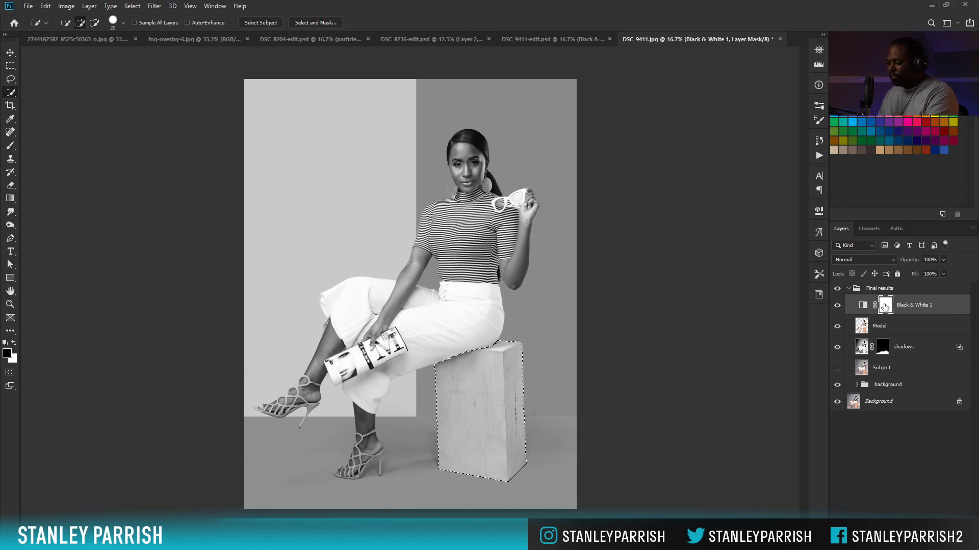
{"action": "key", "text": "alt+BackSpace"}
{"action": "key", "text": "alt+d"}
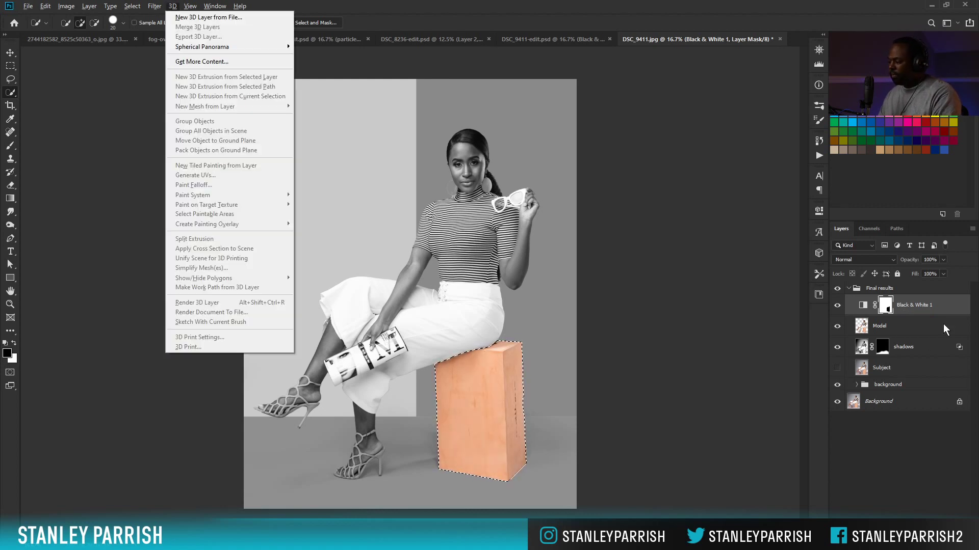
{"action": "key", "text": "Escape"}
{"action": "key", "text": "ctrl+d"}
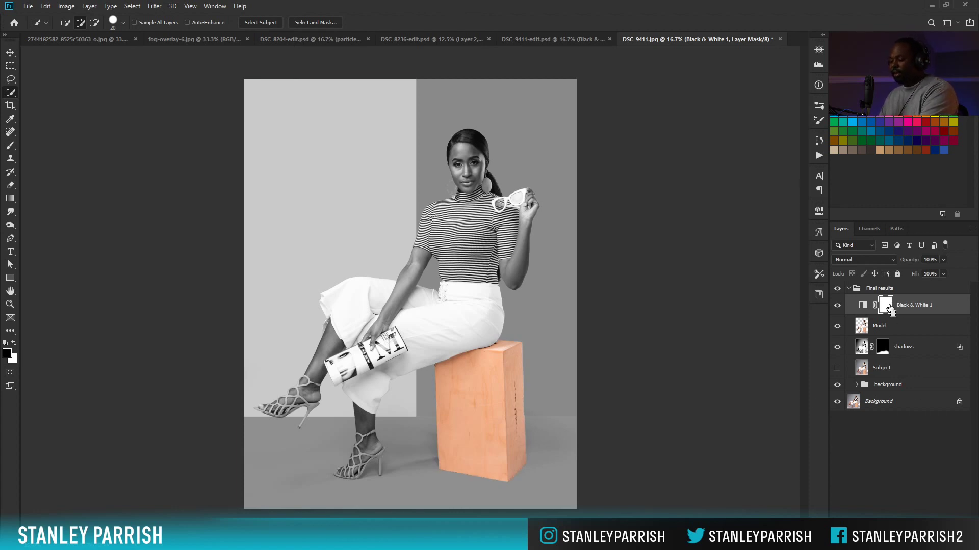
{"action": "key", "text": "ctrl+i"}
{"action": "left_click", "coordinate": [862, 308]}
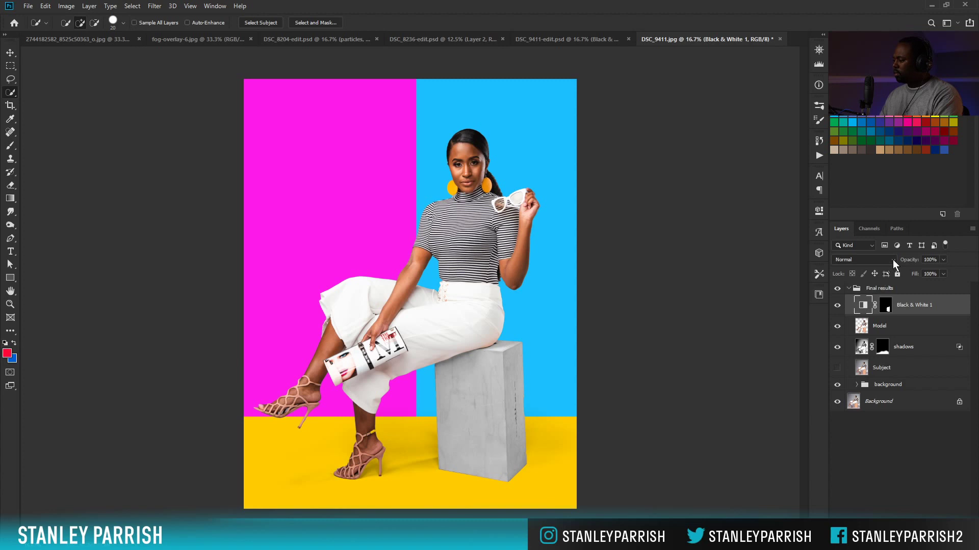
Brighten the wooden box to white in the Black & White adjustment by raising Reds and setting Yellows to about 91
{"action": "double_click", "coordinate": [863, 305]}
{"action": "left_click_drag", "start_coordinate": [732, 280], "coordinate": [742, 281]}
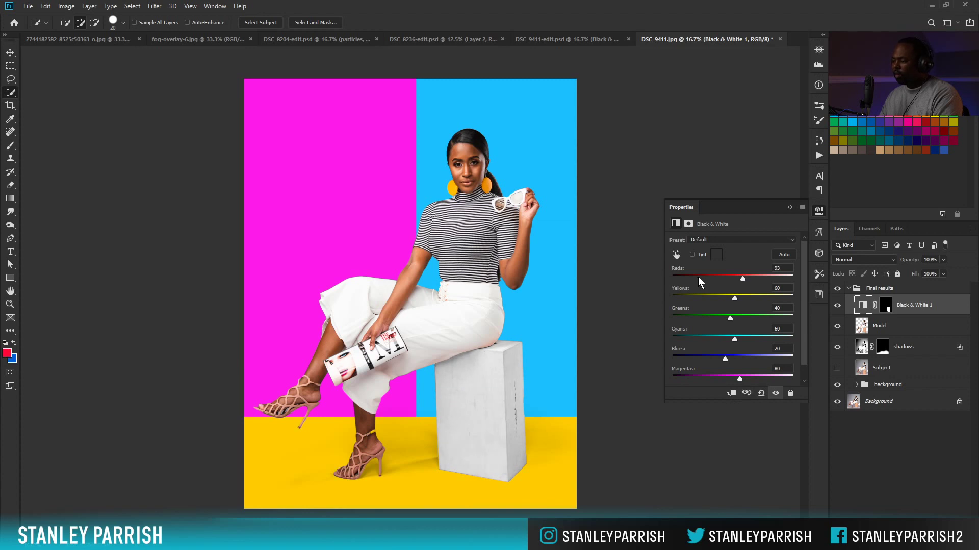
{"action": "left_click_drag", "start_coordinate": [747, 279], "coordinate": [758, 279]}
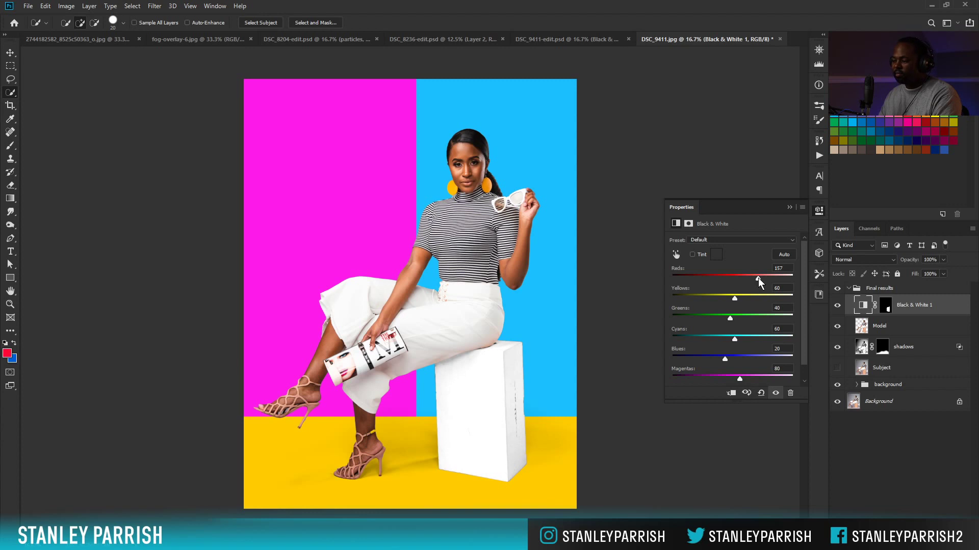
{"action": "left_click_drag", "start_coordinate": [758, 277], "coordinate": [766, 278]}
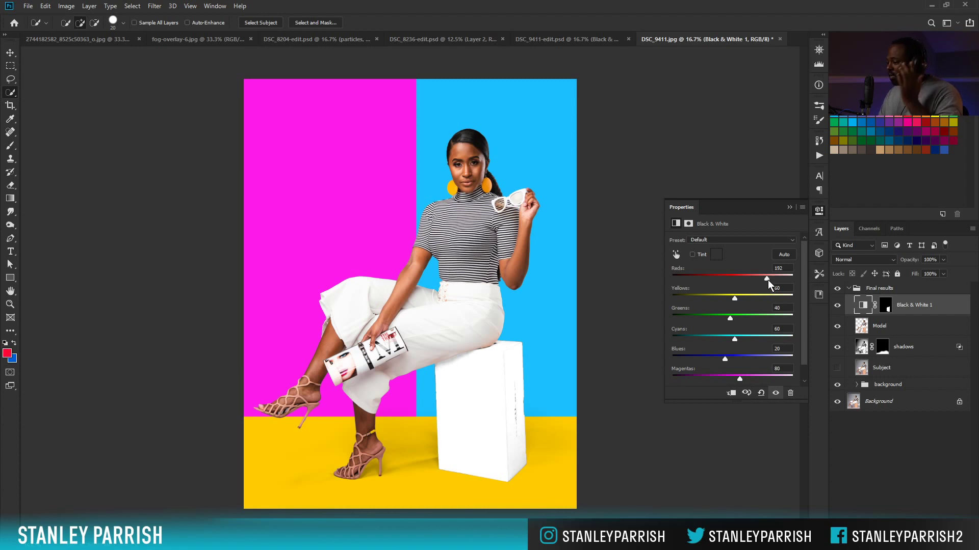
{"action": "left_click_drag", "start_coordinate": [764, 278], "coordinate": [751, 279]}
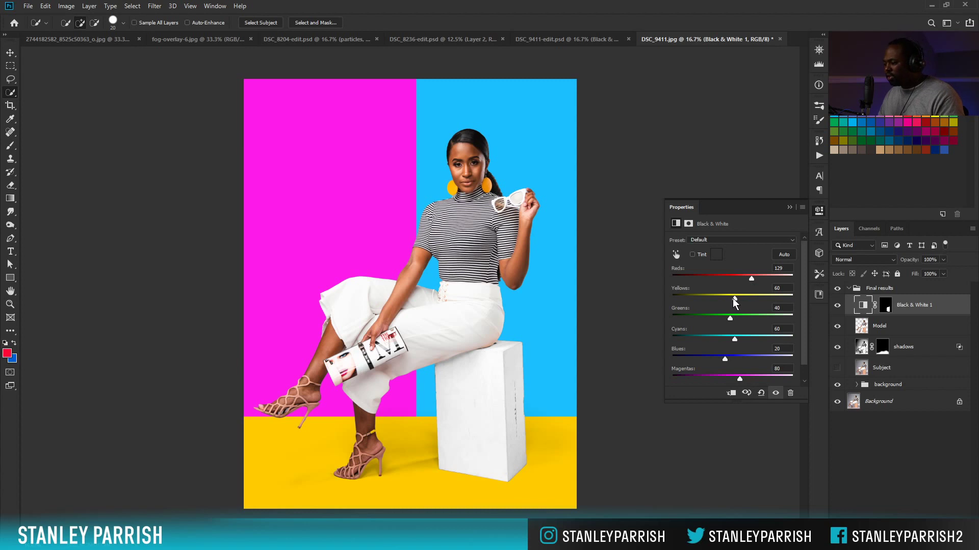
{"action": "left_click_drag", "start_coordinate": [734, 298], "coordinate": [749, 301]}
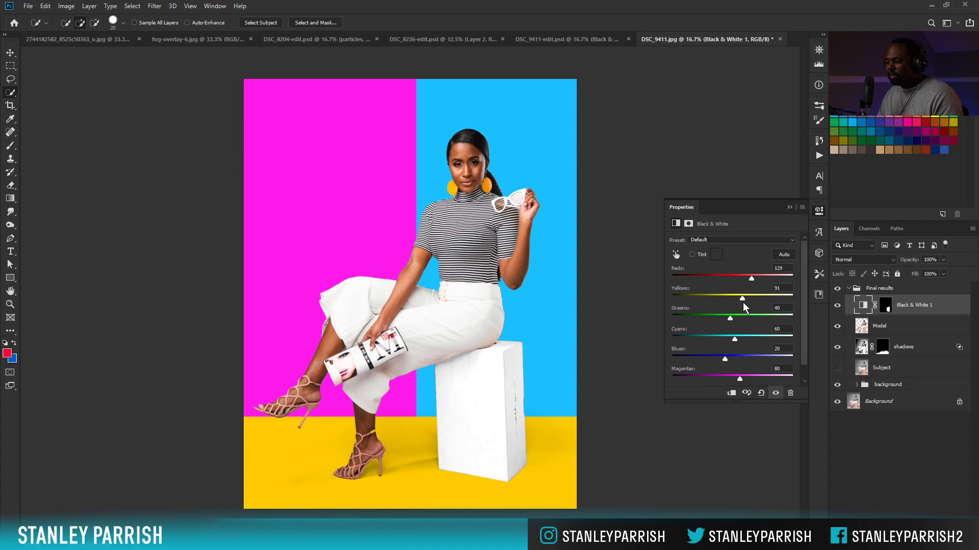
{"action": "left_click_drag", "start_coordinate": [750, 279], "coordinate": [754, 280]}
{"action": "left_click", "coordinate": [789, 206]}
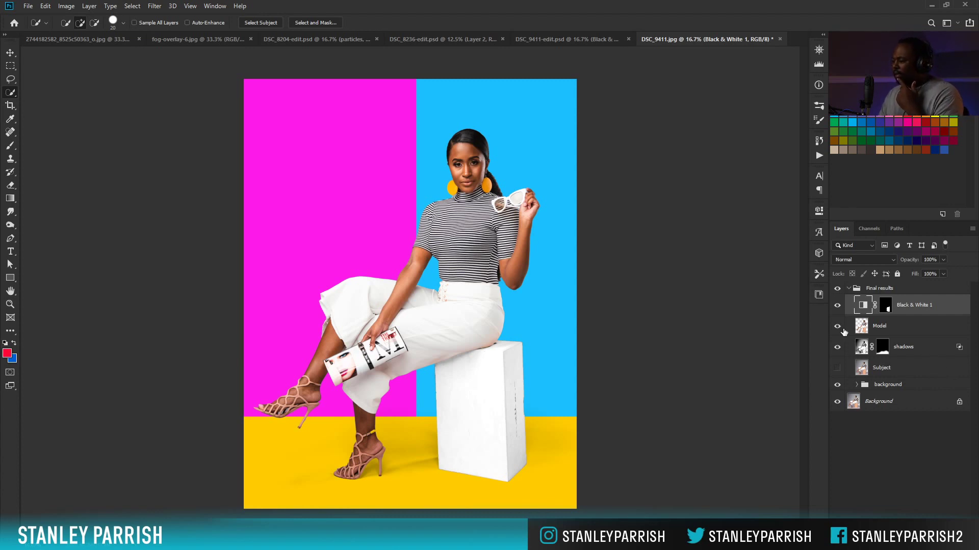
Recolour the magenta rectangle in the background group to hot pink and return to the Quick Selection tool
{"action": "left_click", "coordinate": [857, 384]}
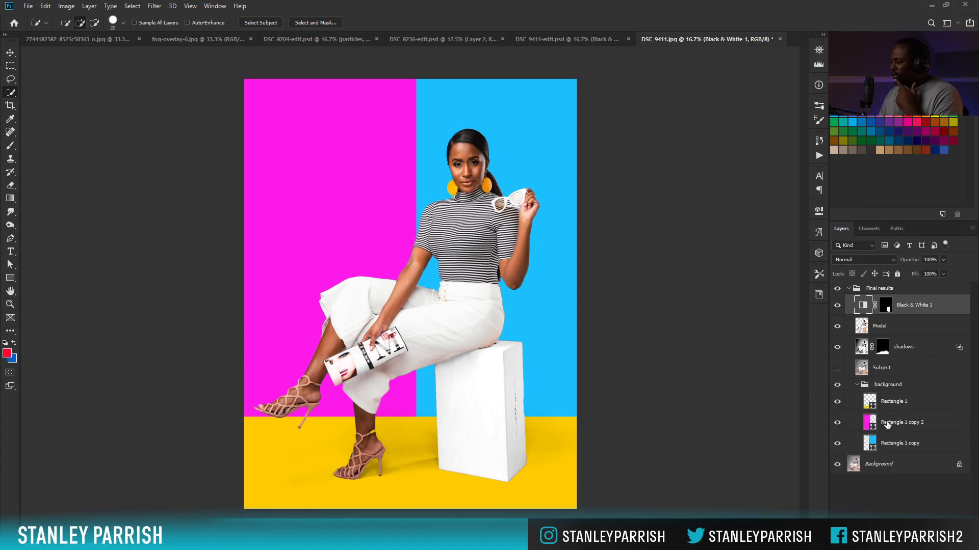
{"action": "double_click", "coordinate": [870, 423]}
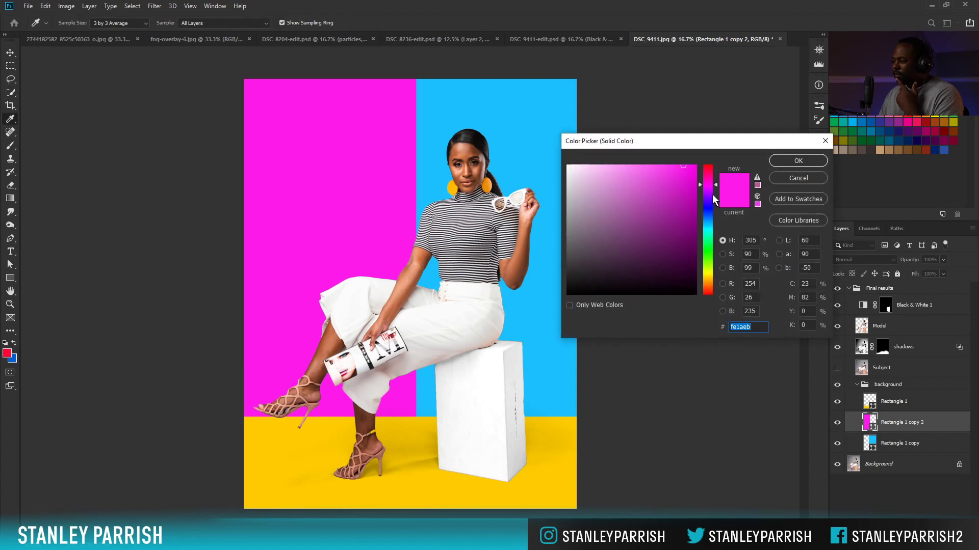
{"action": "left_click_drag", "start_coordinate": [715, 185], "coordinate": [721, 177]}
{"action": "left_click", "coordinate": [787, 164]}
{"action": "key", "text": "w"}
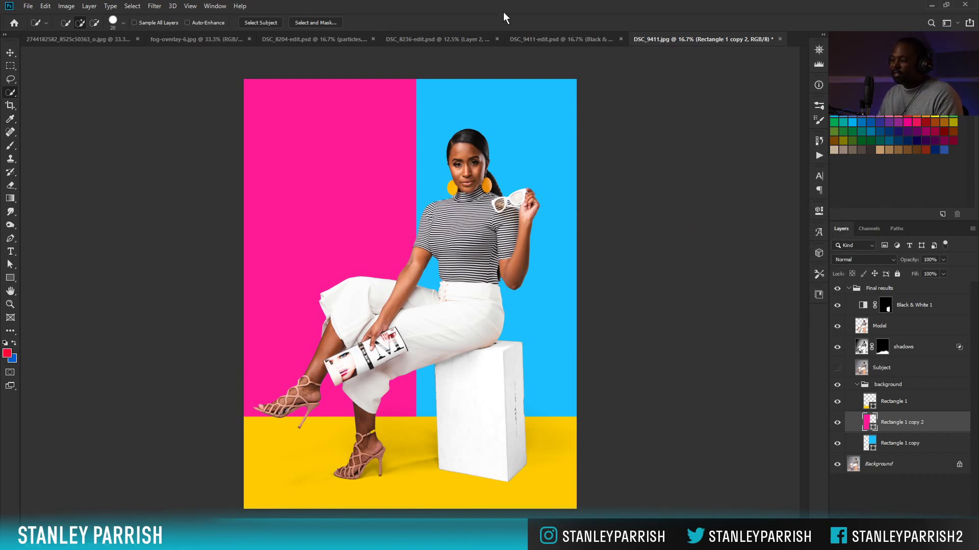
Compare the background colours of DSC_9411.jpg with those of DSC_9411-edit.psd
{"action": "left_click", "coordinate": [548, 38]}
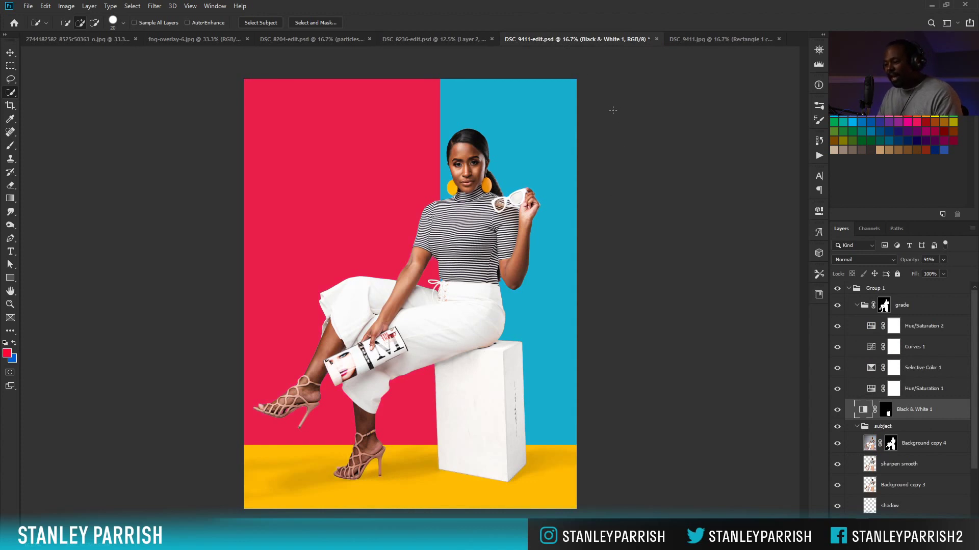
{"action": "left_click", "coordinate": [711, 42]}
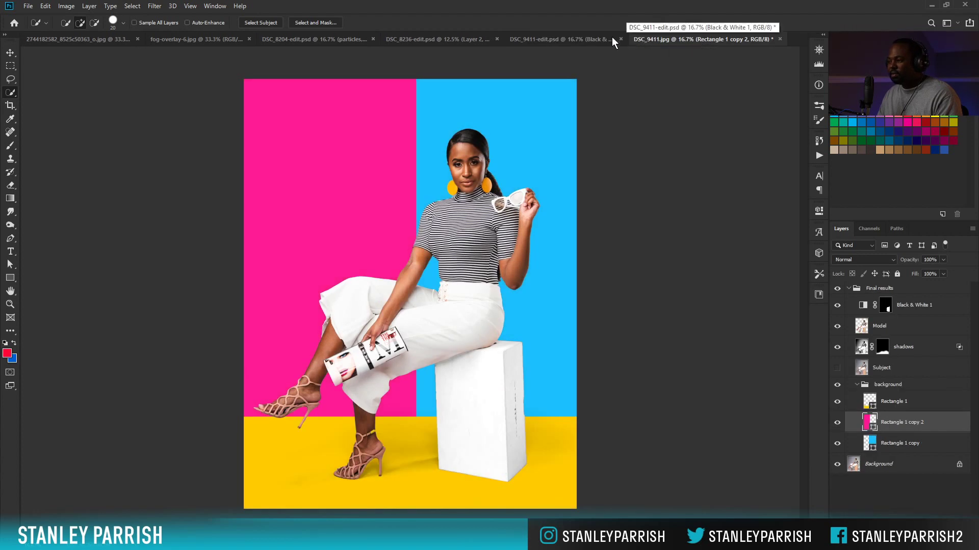
{"action": "left_click", "coordinate": [591, 39]}
{"action": "left_click", "coordinate": [704, 41]}
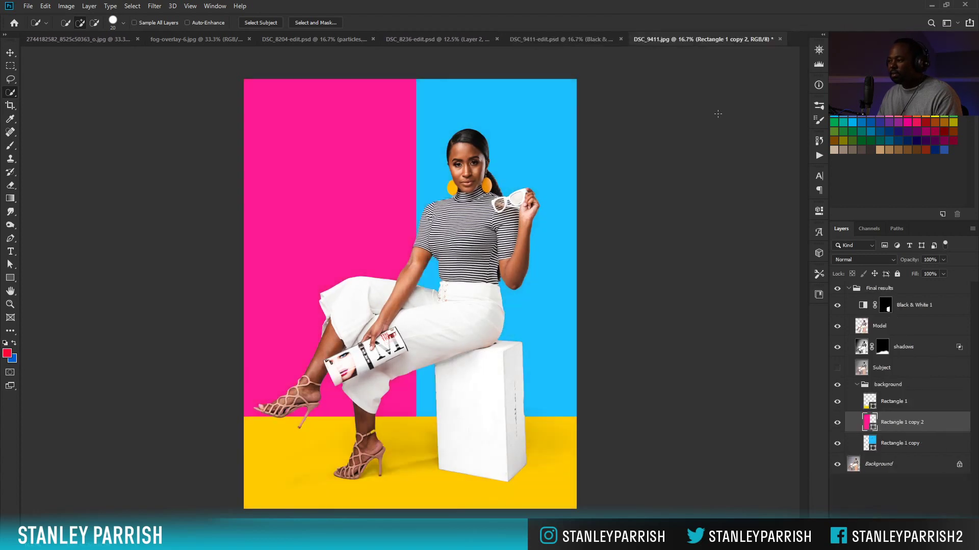
Toggle the Final results group's visibility to compare the original photo with the edit, leaving the group shown
{"action": "left_click", "coordinate": [837, 288]}
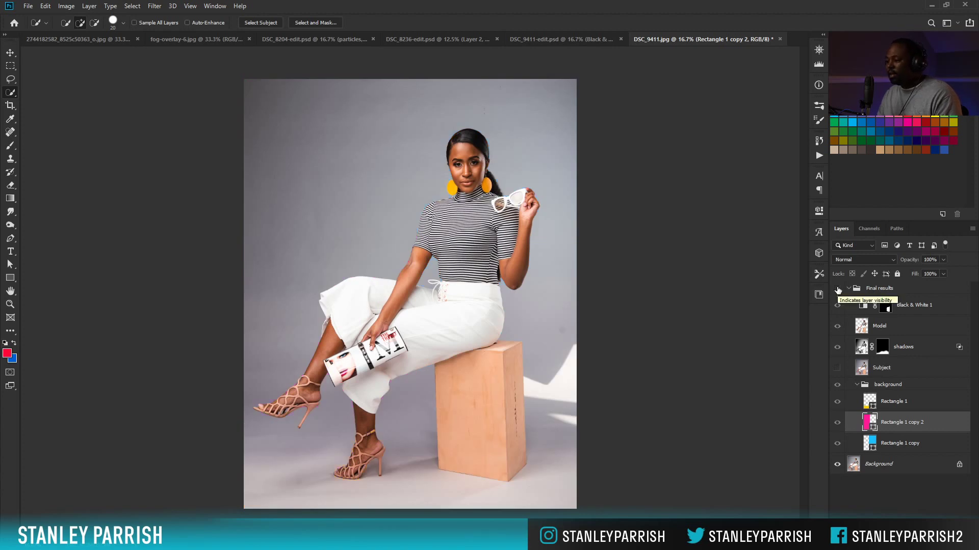
{"action": "left_click", "coordinate": [837, 289]}
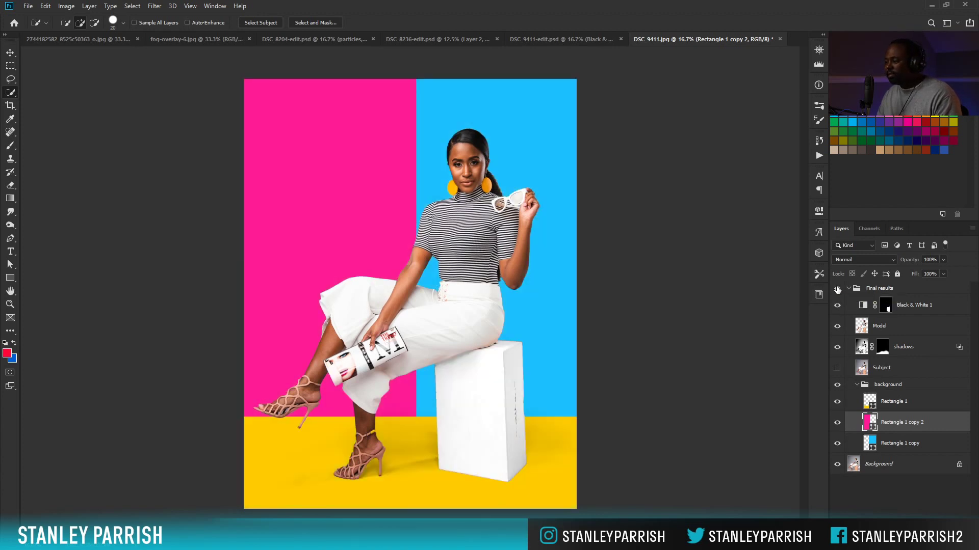
{"action": "left_click", "coordinate": [837, 289]}
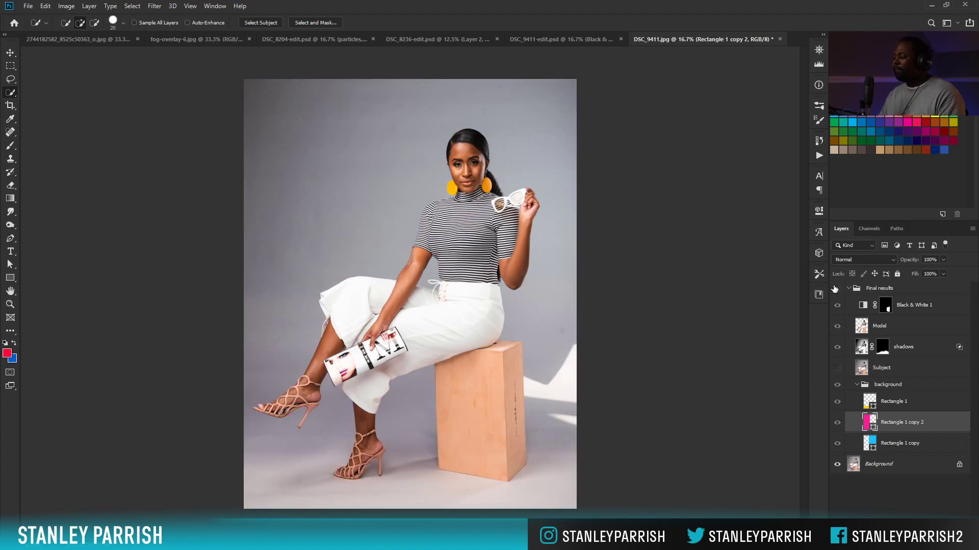
{"action": "left_click", "coordinate": [837, 288]}
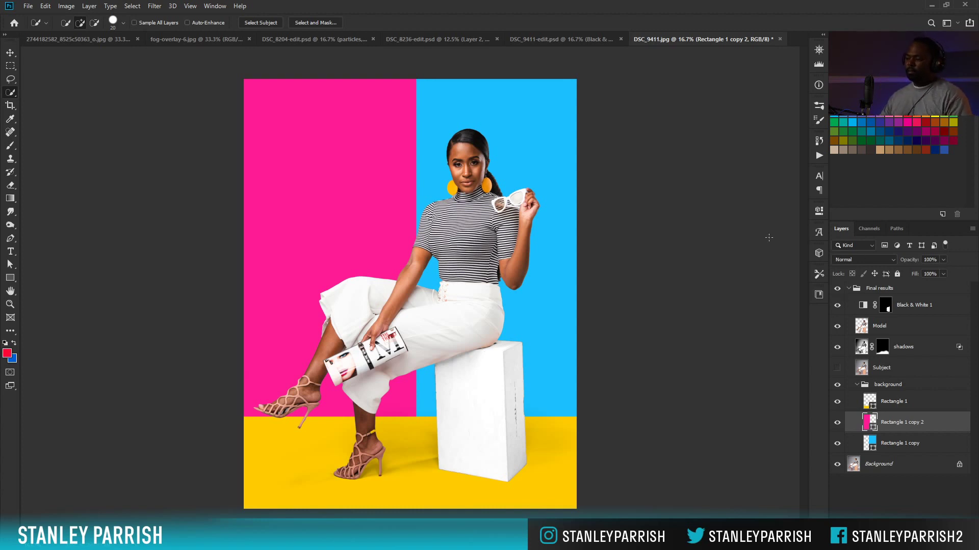
{"action": "left_click", "coordinate": [837, 289]}
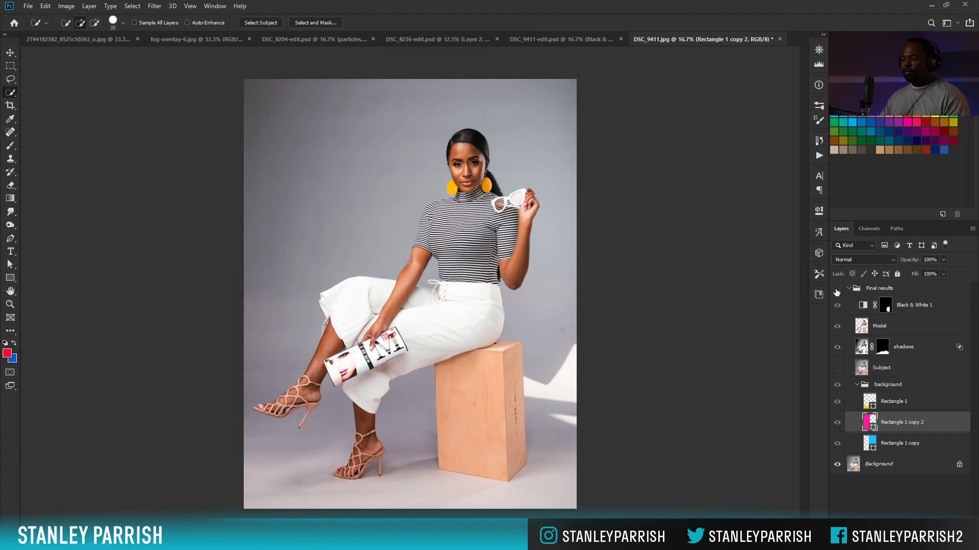
{"action": "left_click", "coordinate": [837, 289]}
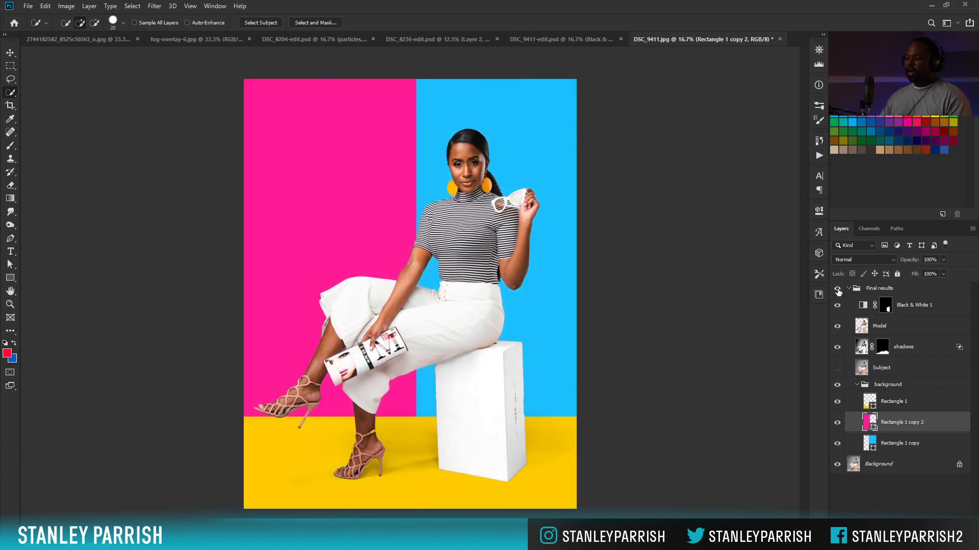
{"action": "left_click", "coordinate": [837, 289]}
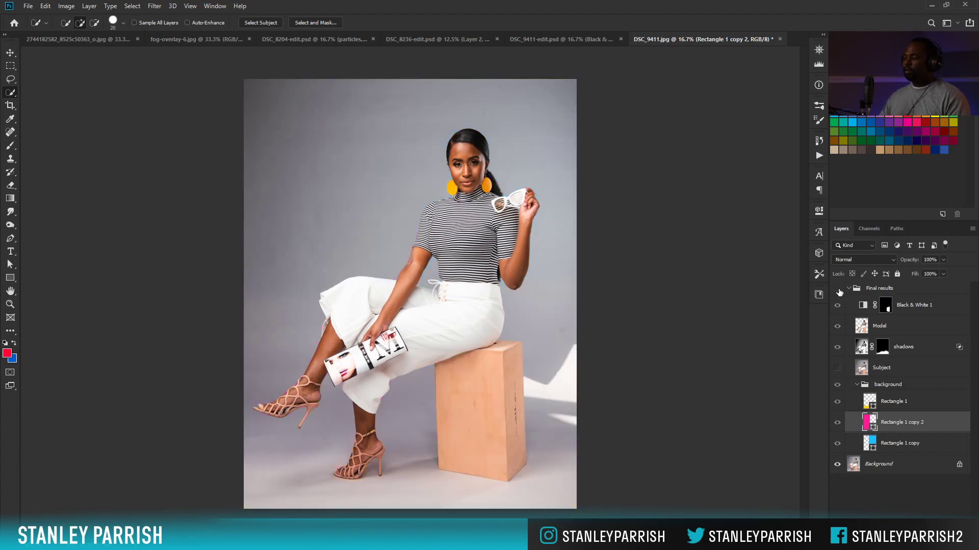
{"action": "left_click", "coordinate": [837, 289]}
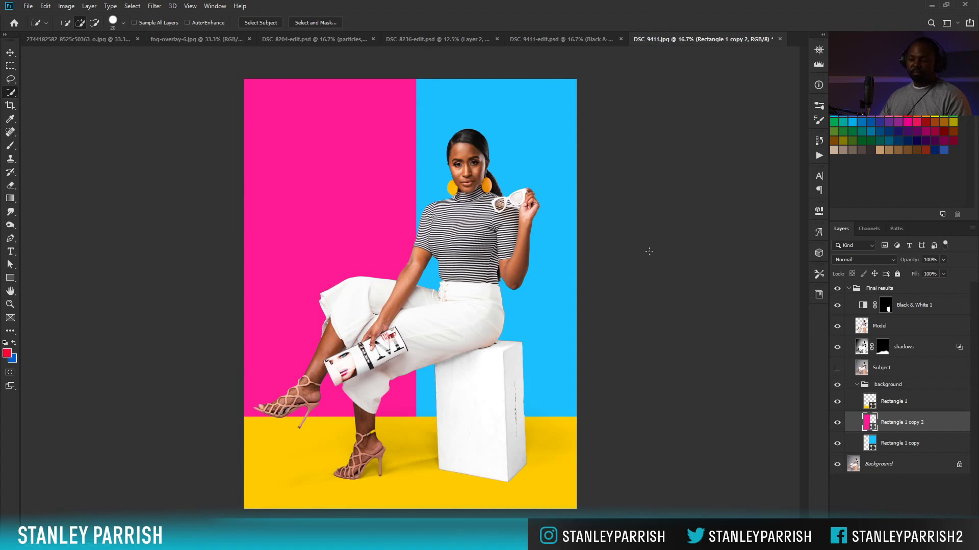
Activate the Rectangular Marquee tool, view DSC_9411-edit.psd once more, and return to DSC_9411.jpg
{"action": "left_click", "coordinate": [11, 66]}
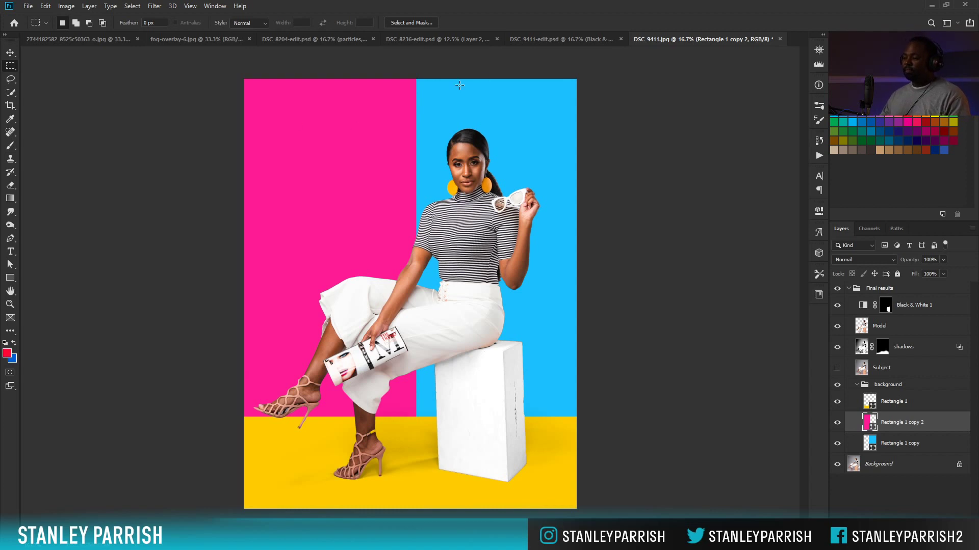
{"action": "left_click", "coordinate": [569, 41]}
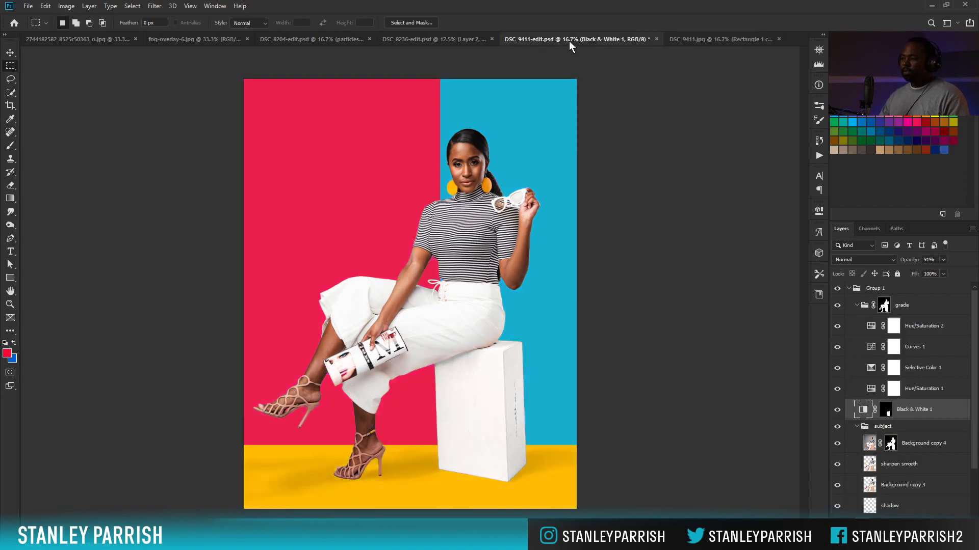
{"action": "left_click", "coordinate": [690, 38]}
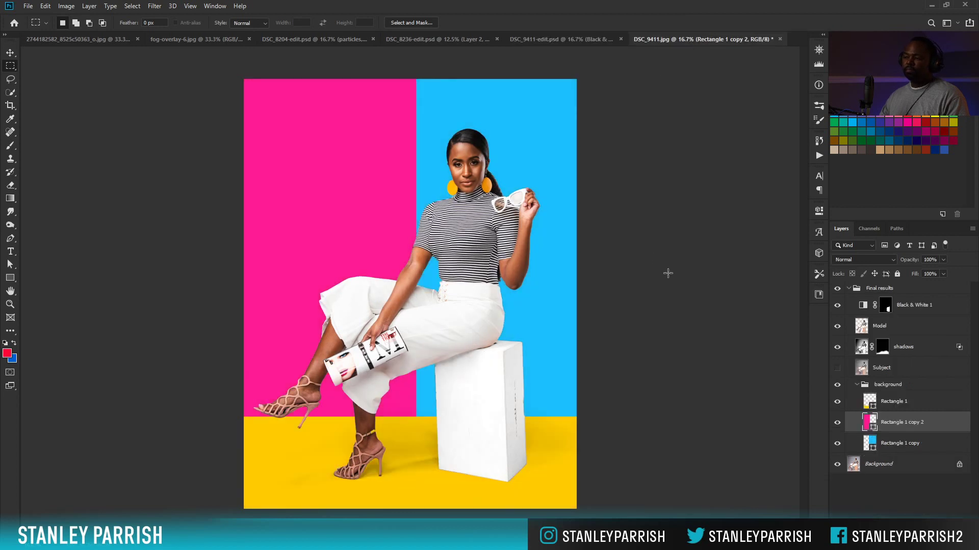